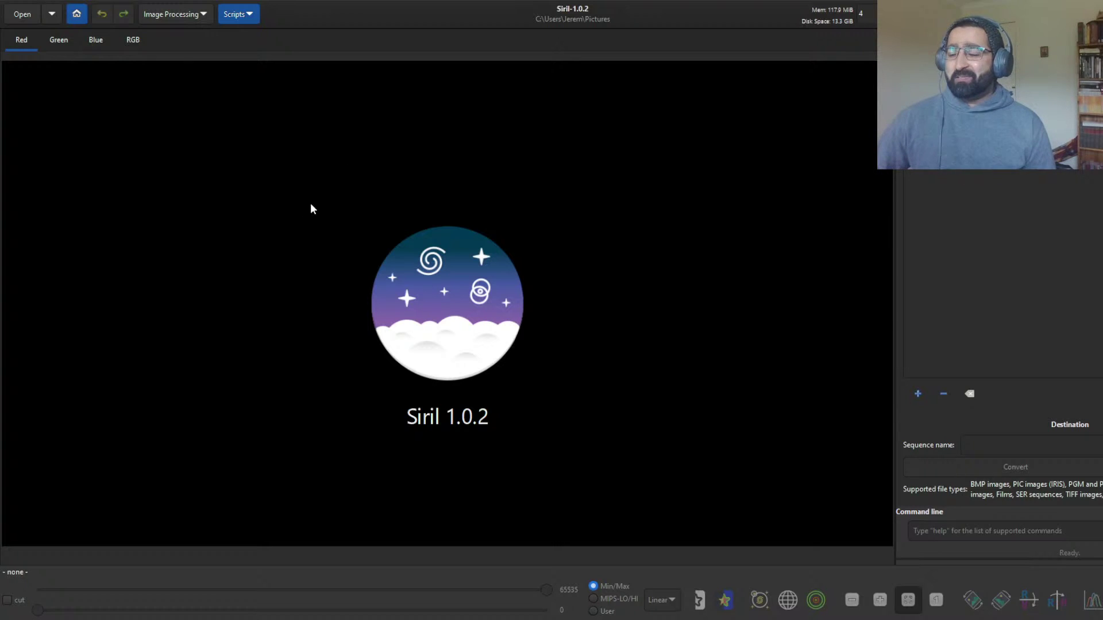
# Open the stacked image Autosave.tif from the lights folder in Pictures
pyautogui.click(20, 19)
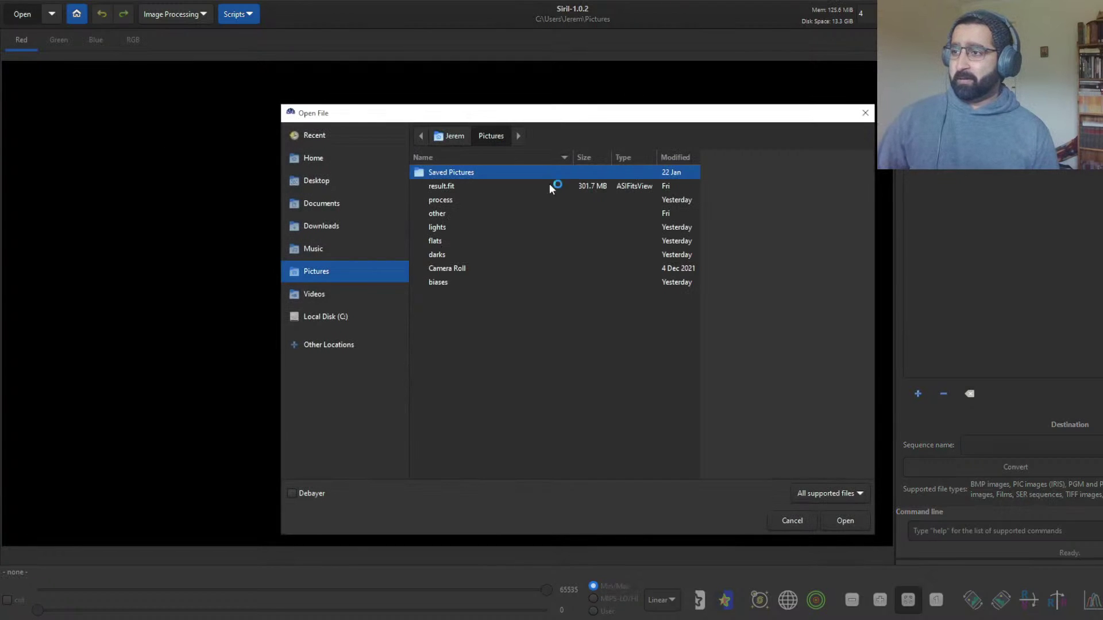
pyautogui.doubleClick(442, 227)
pyautogui.click(453, 379)
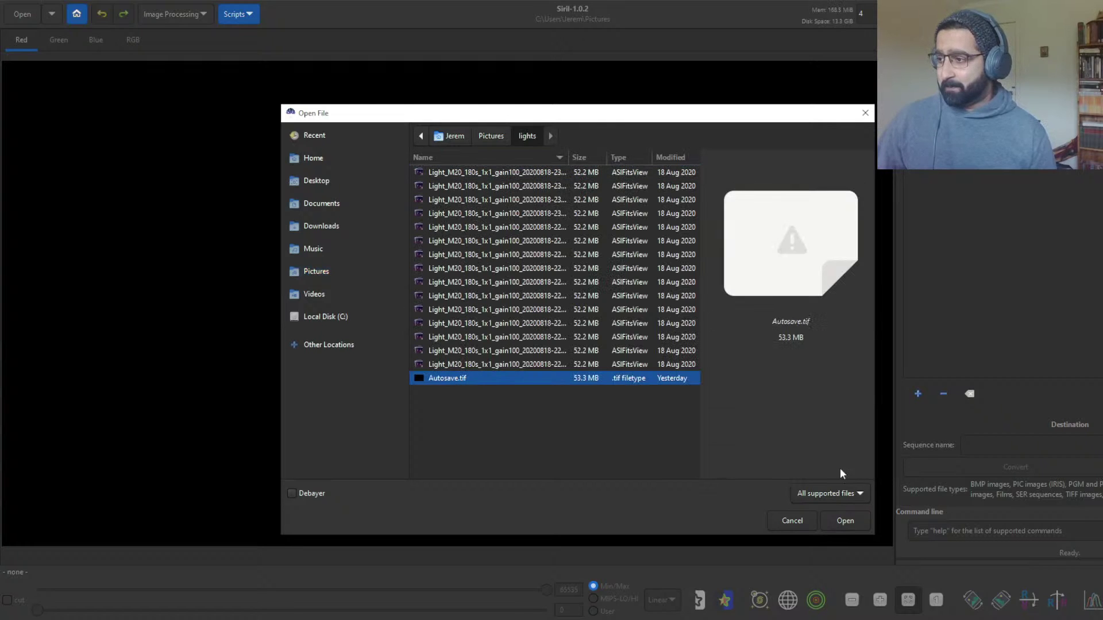
pyautogui.click(850, 522)
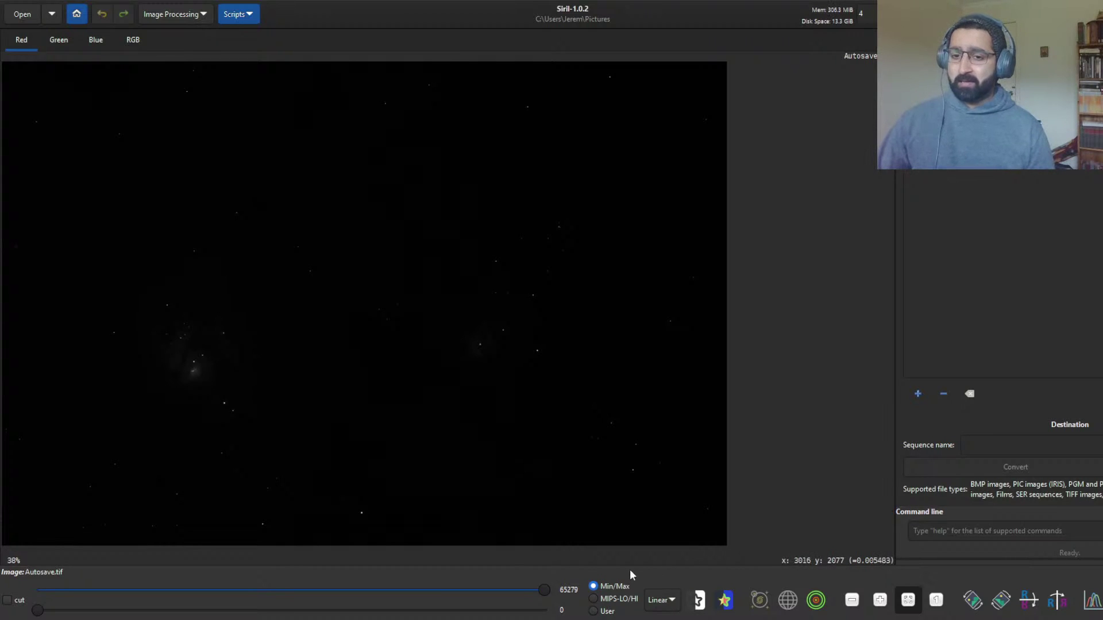
# Set the display mode to AutoStretch and show the image in the RGB view
pyautogui.click(667, 605)
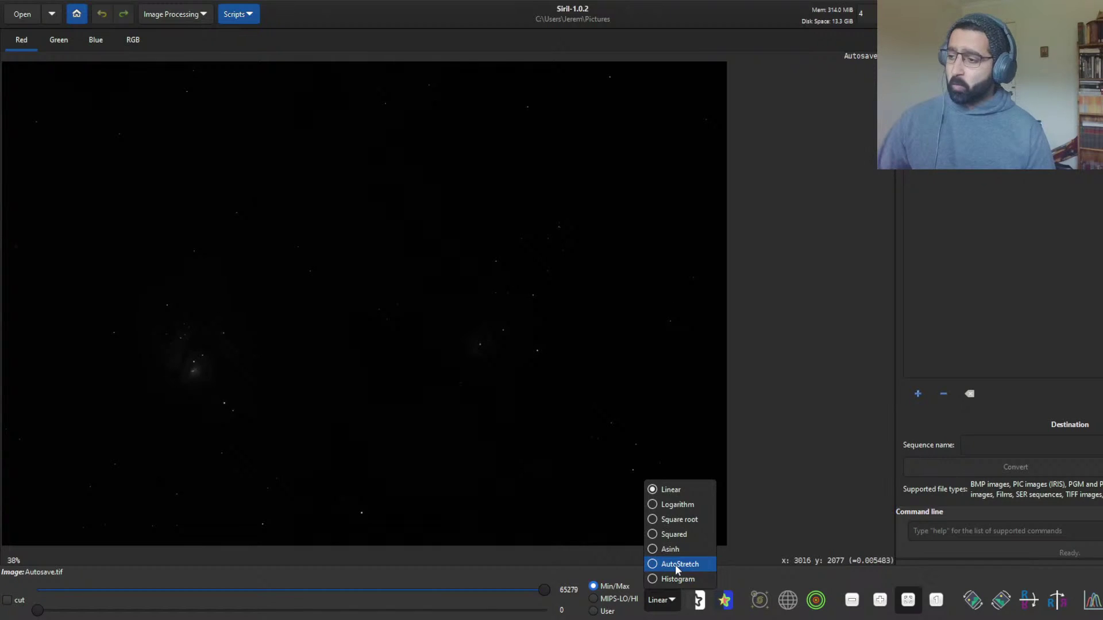
pyautogui.click(674, 565)
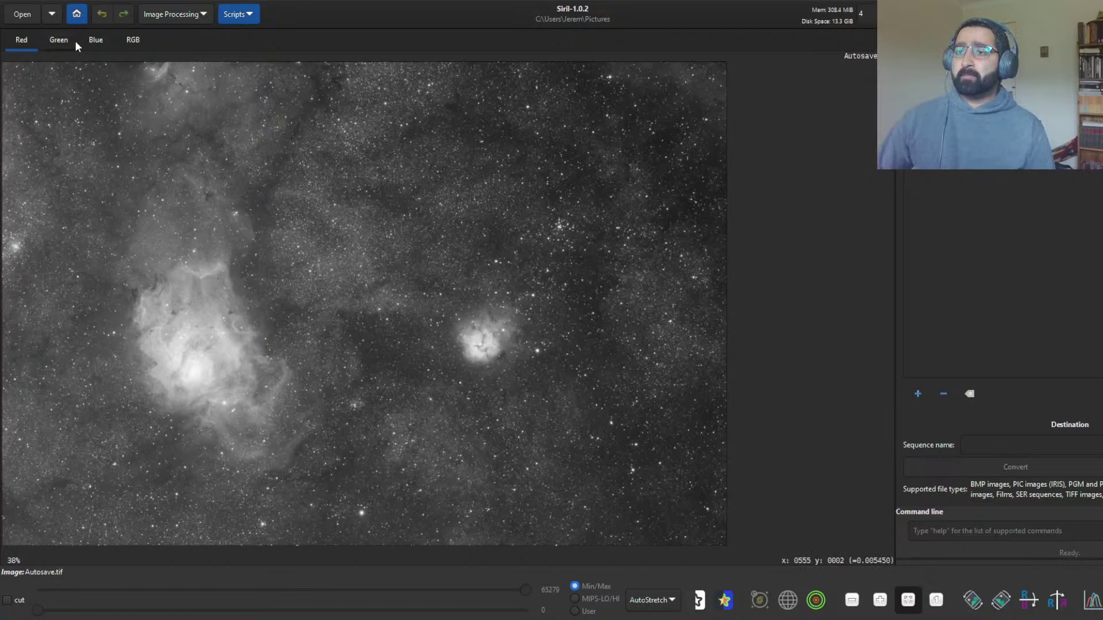
pyautogui.click(131, 40)
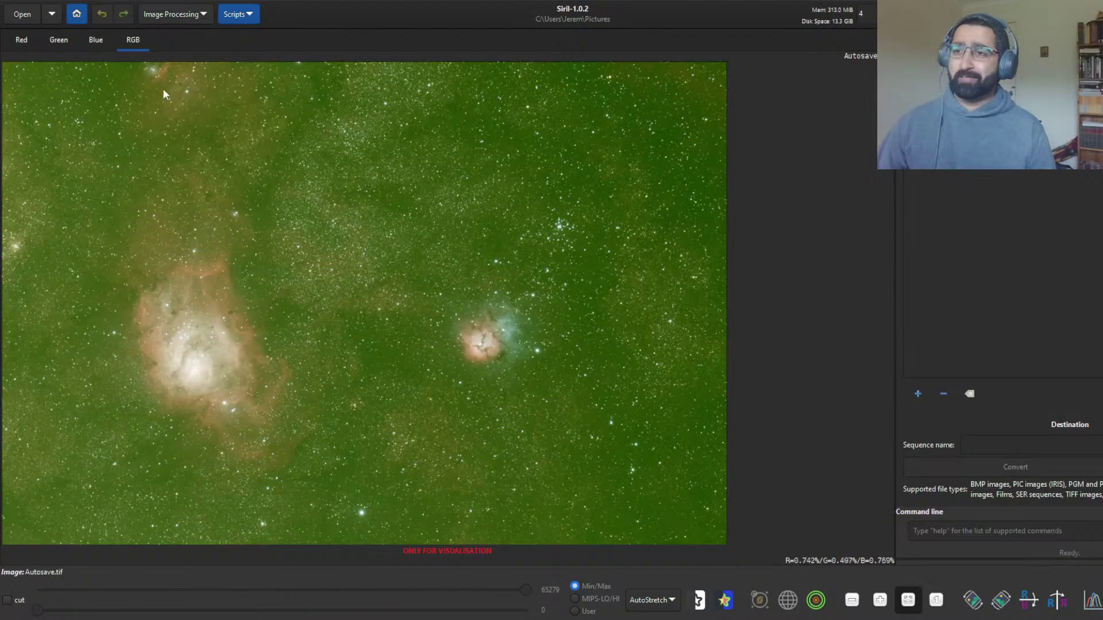
# In the red channel view, crop the image to about 3103 × 2057 px, trimming the stacking borders on all edges
pyautogui.click(20, 41)
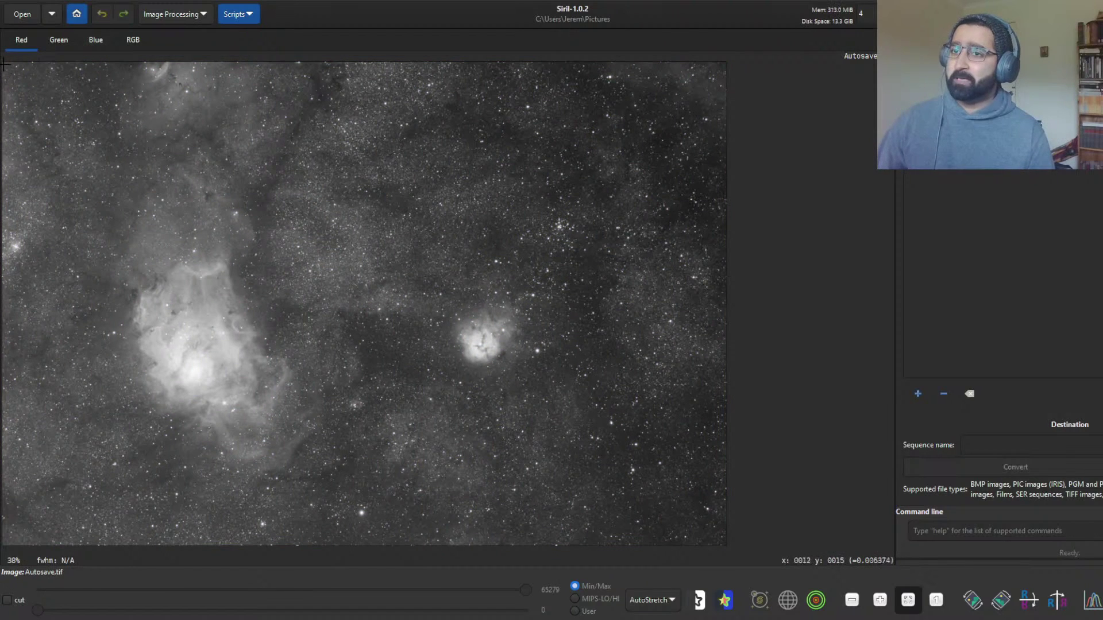
pyautogui.moveTo(5, 63); pyautogui.dragTo(723, 541)
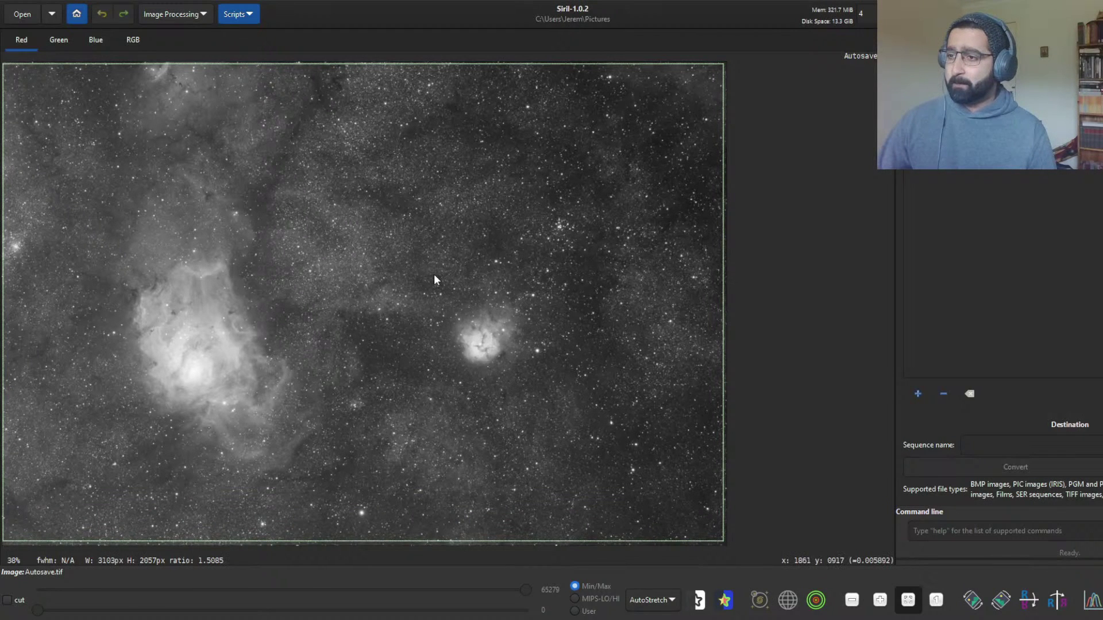
pyautogui.rightClick(435, 275)
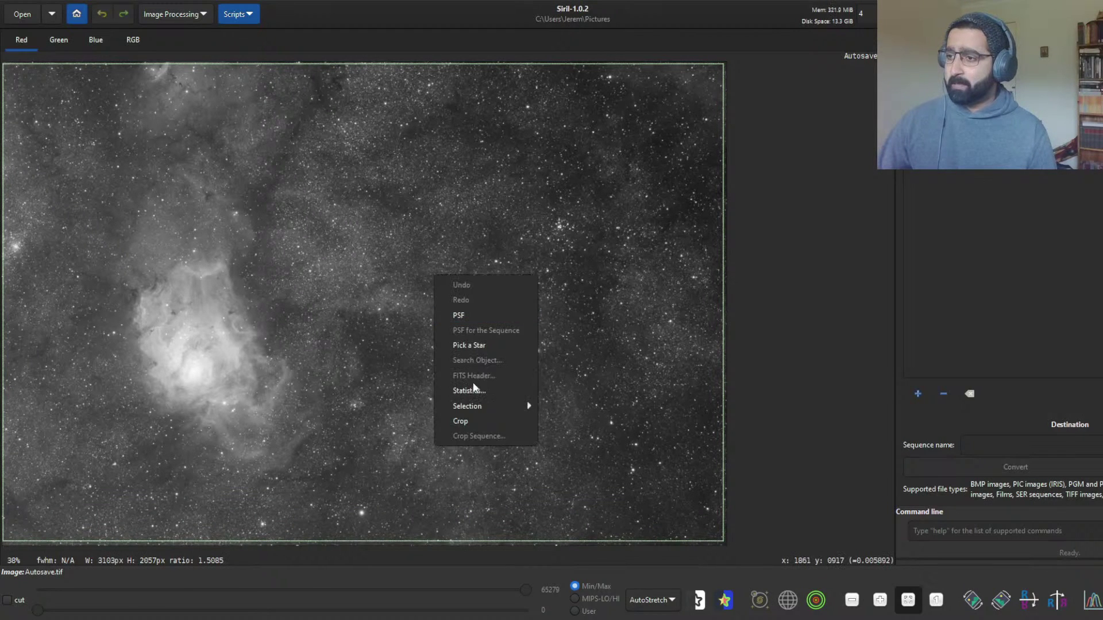
pyautogui.click(481, 419)
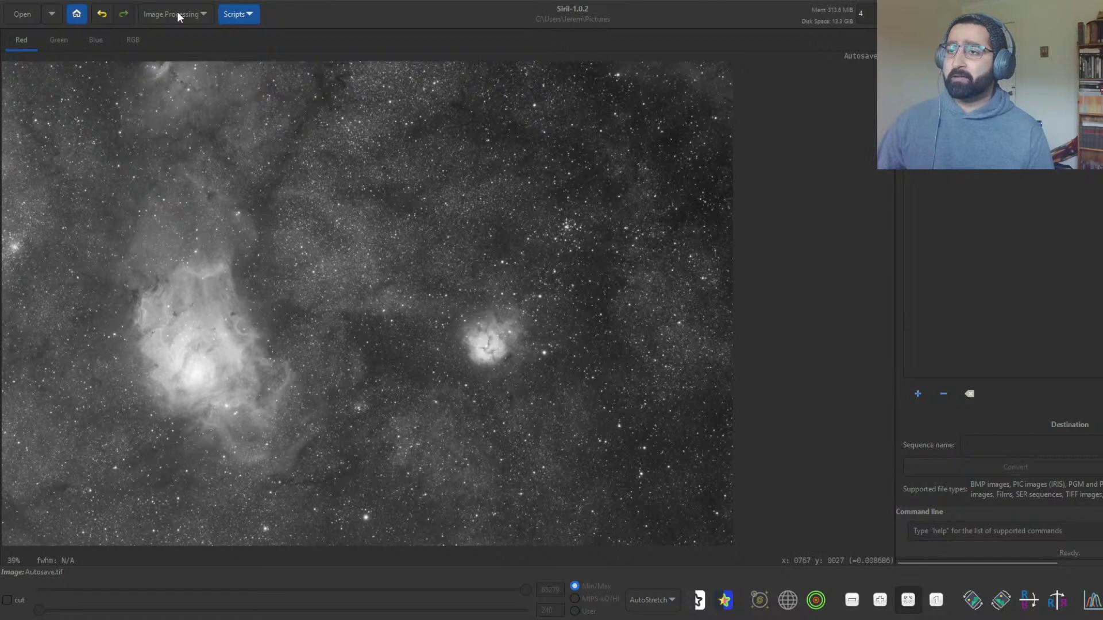
# Open Background Extraction and generate a polynomial sample grid with degree order 4, 20 samples per line and tolerance 2.00
pyautogui.click(208, 16)
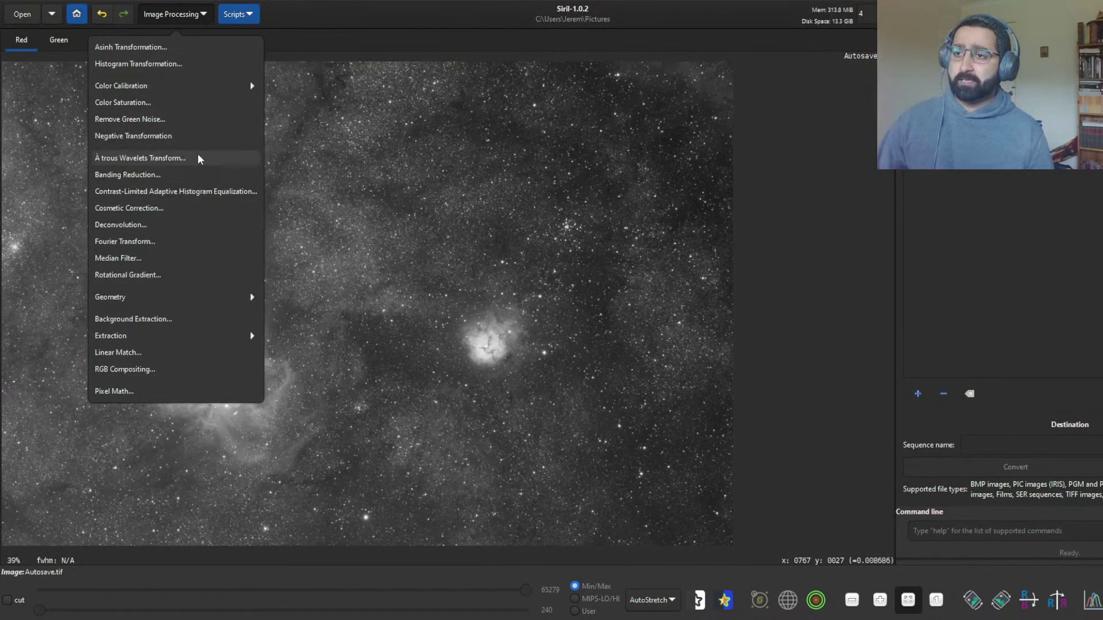
pyautogui.click(185, 319)
pyautogui.moveTo(546, 133); pyautogui.dragTo(842, 108)
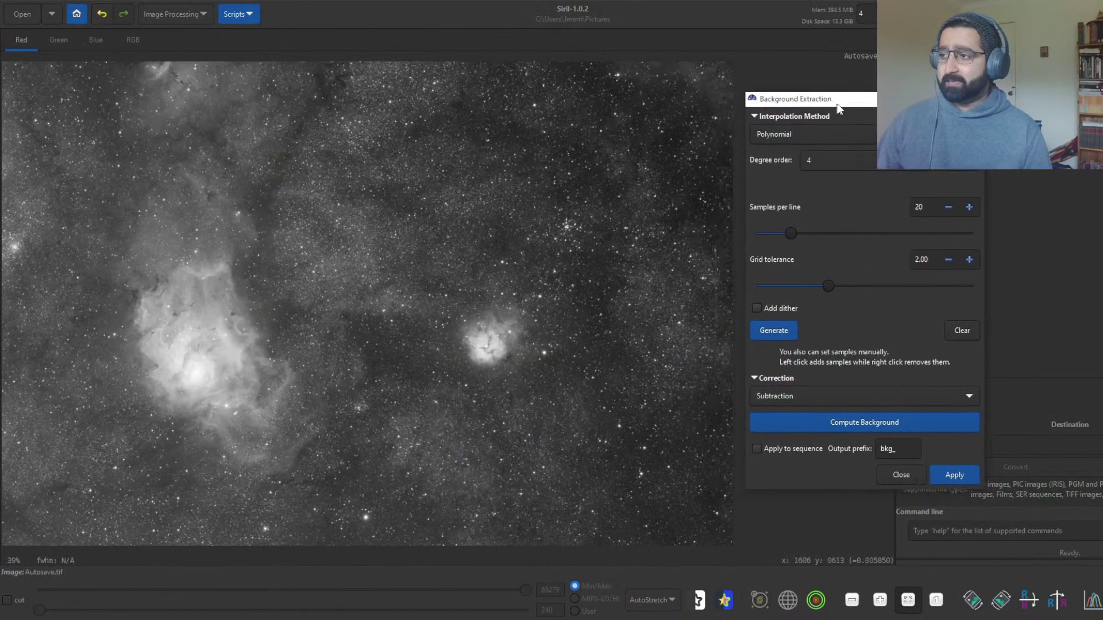
pyautogui.click(776, 332)
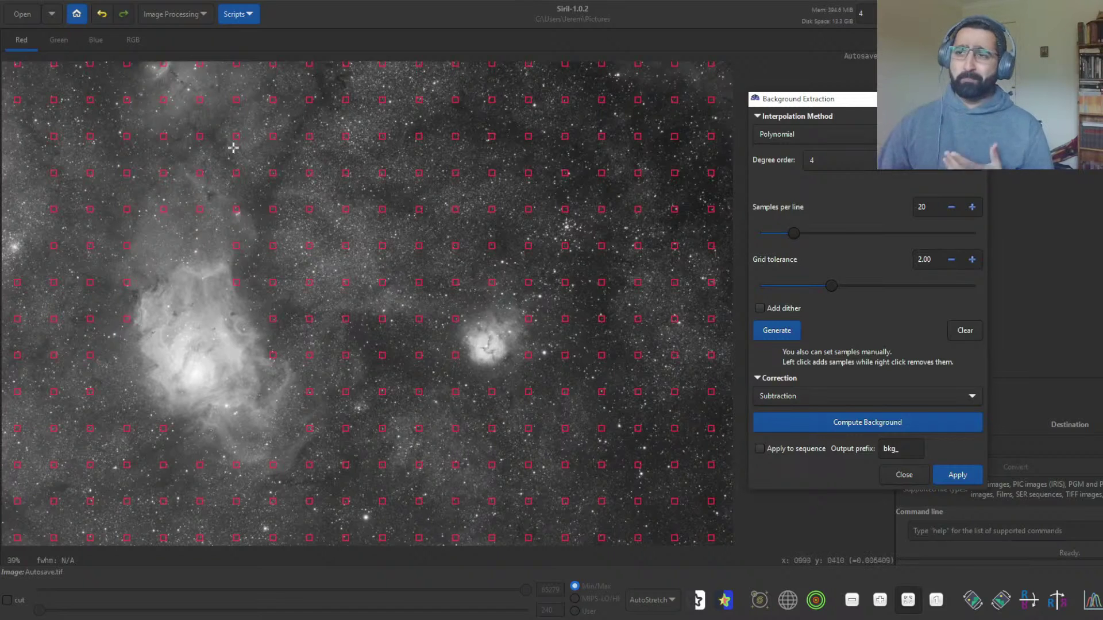
# Remove the background samples lying on the nebulosity above and around the large nebula and beside the small nebula
pyautogui.click(161, 68)
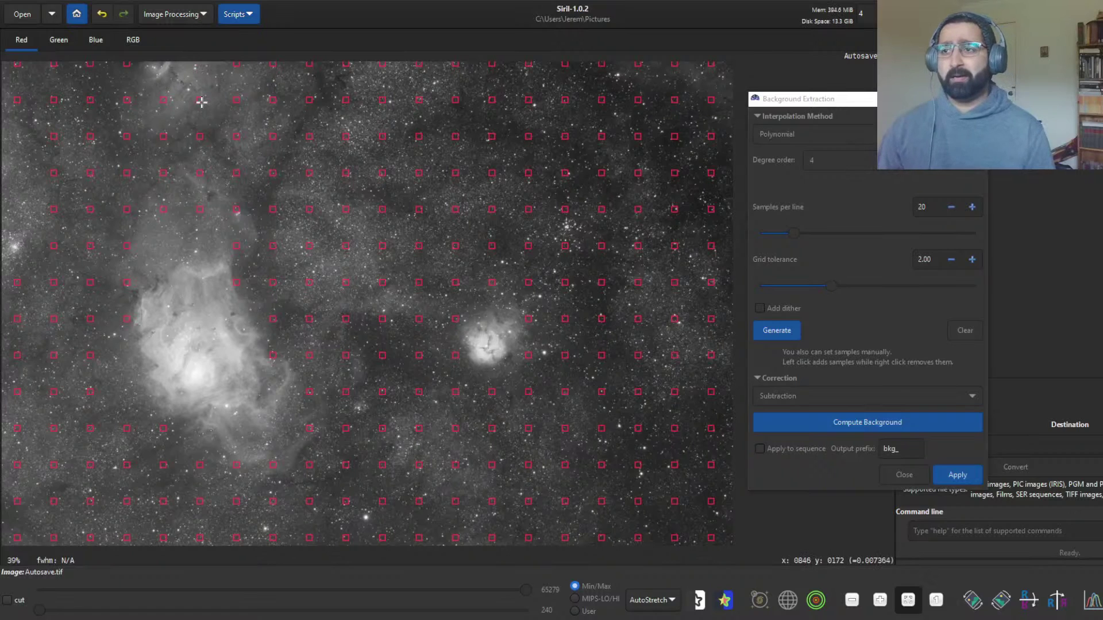
pyautogui.rightClick(161, 101)
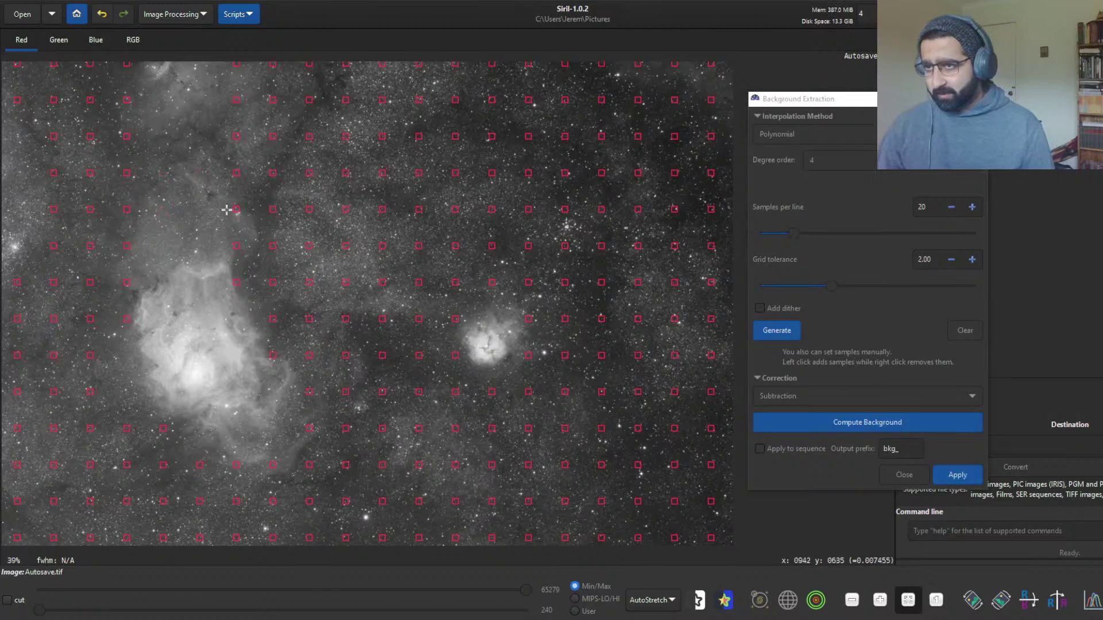
pyautogui.rightClick(235, 282)
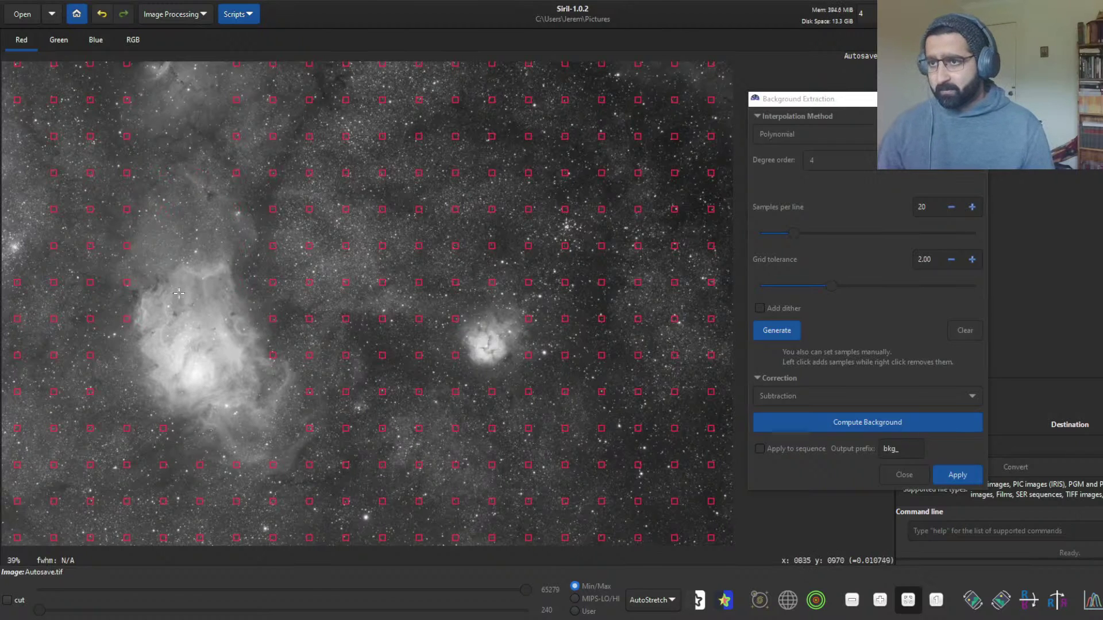
pyautogui.rightClick(125, 282)
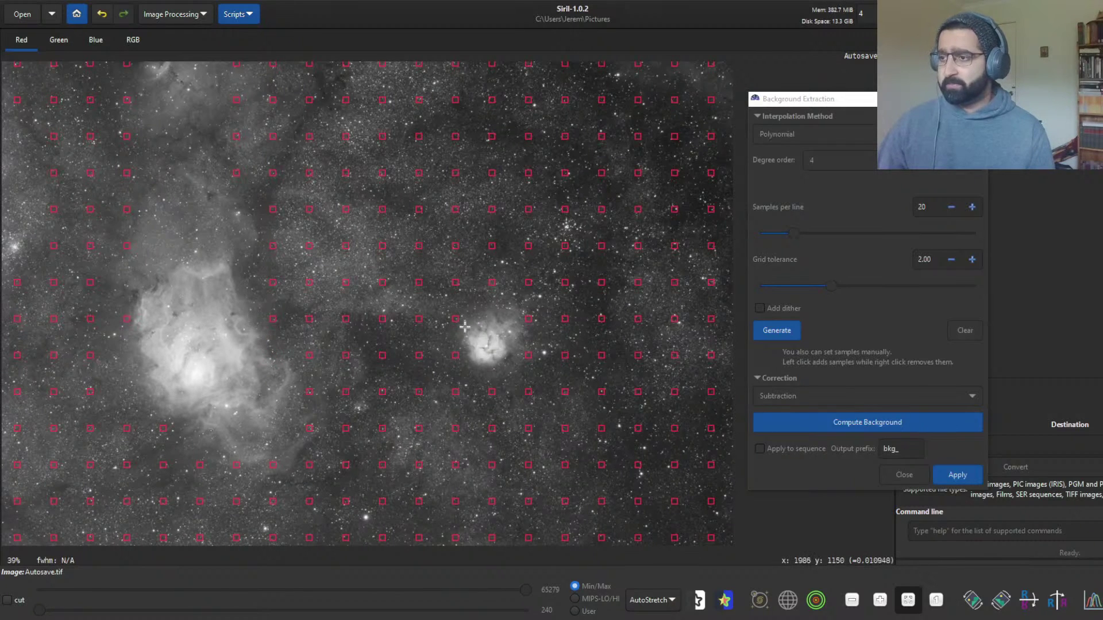
pyautogui.rightClick(455, 355)
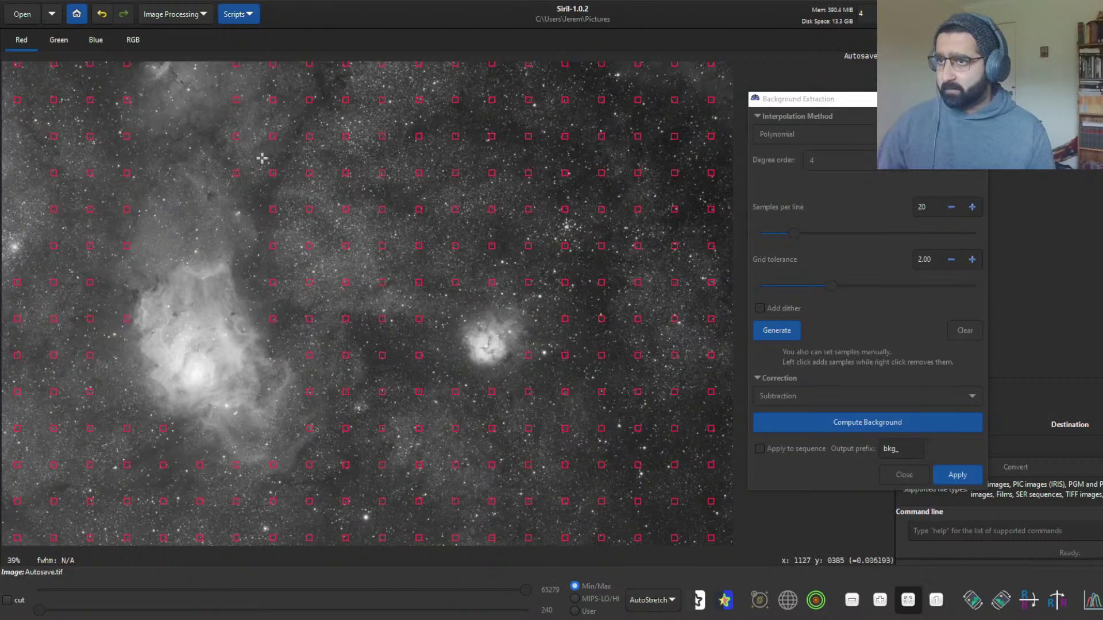
pyautogui.rightClick(236, 174)
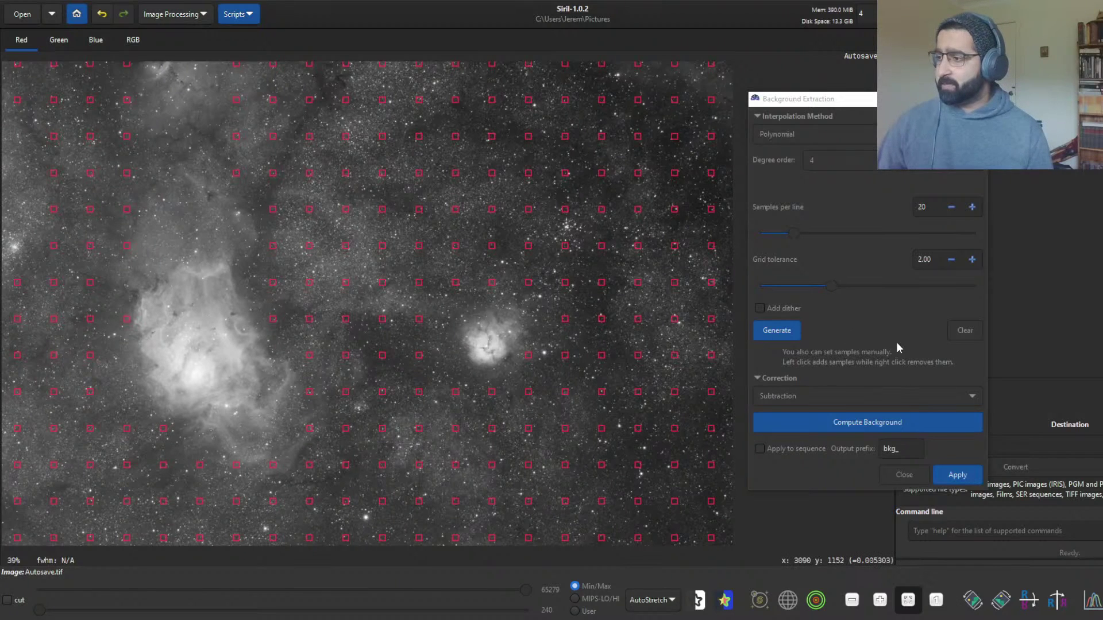
# Compute the background with Subtraction correction, apply the extraction, and show the result in the RGB view
pyautogui.click(864, 422)
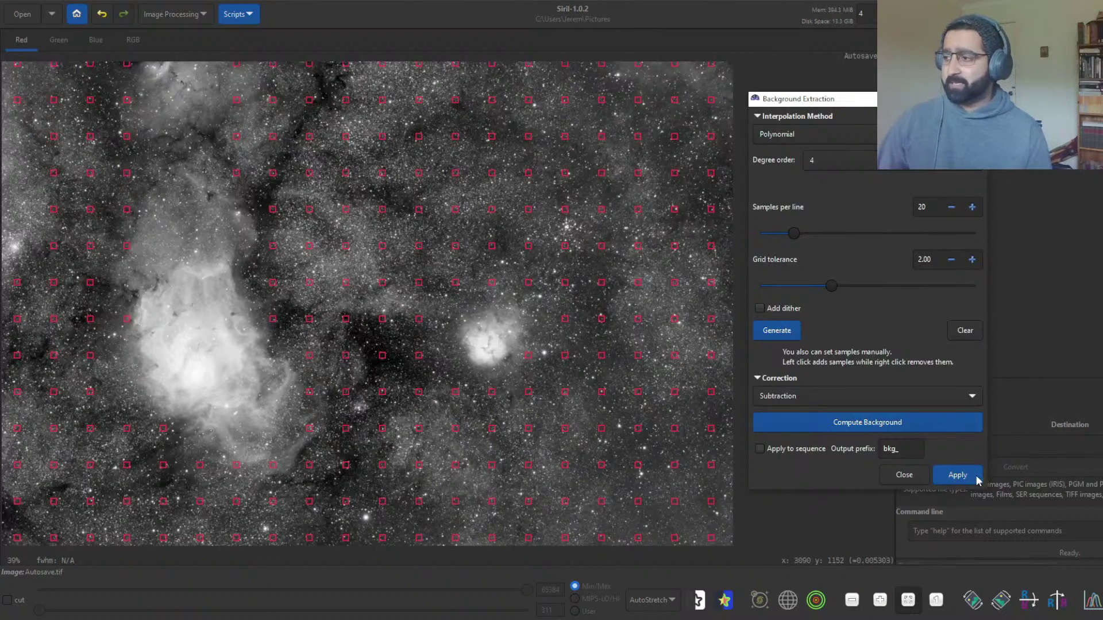
pyautogui.click(954, 475)
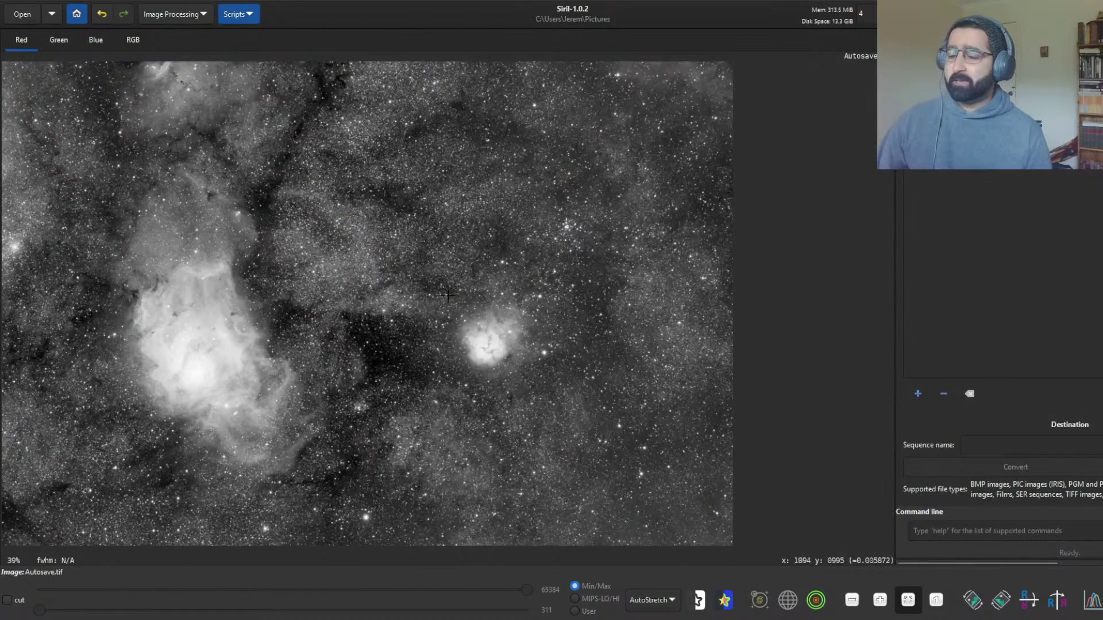
pyautogui.click(138, 42)
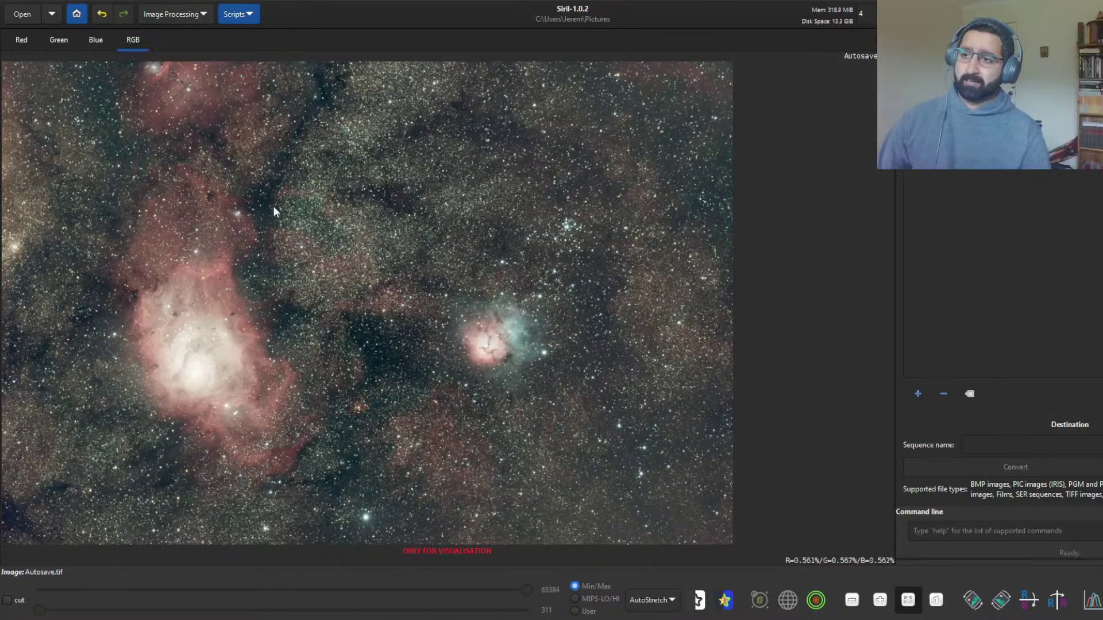
# Open Photometric Color Calibration and look up the coordinates of the object m8
pyautogui.click(171, 15)
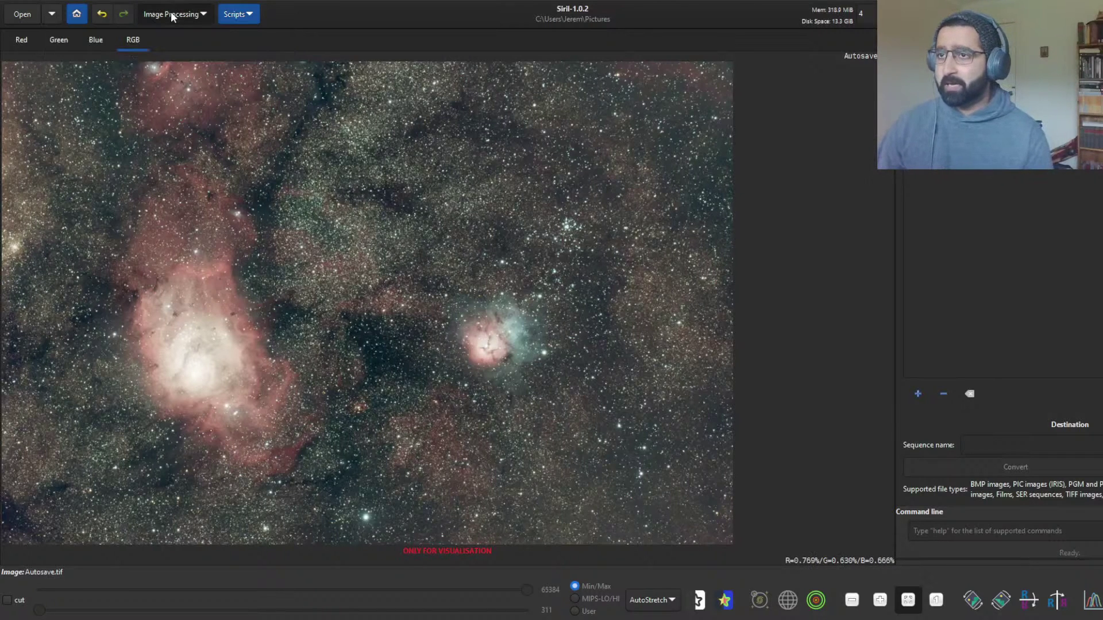
pyautogui.click(171, 86)
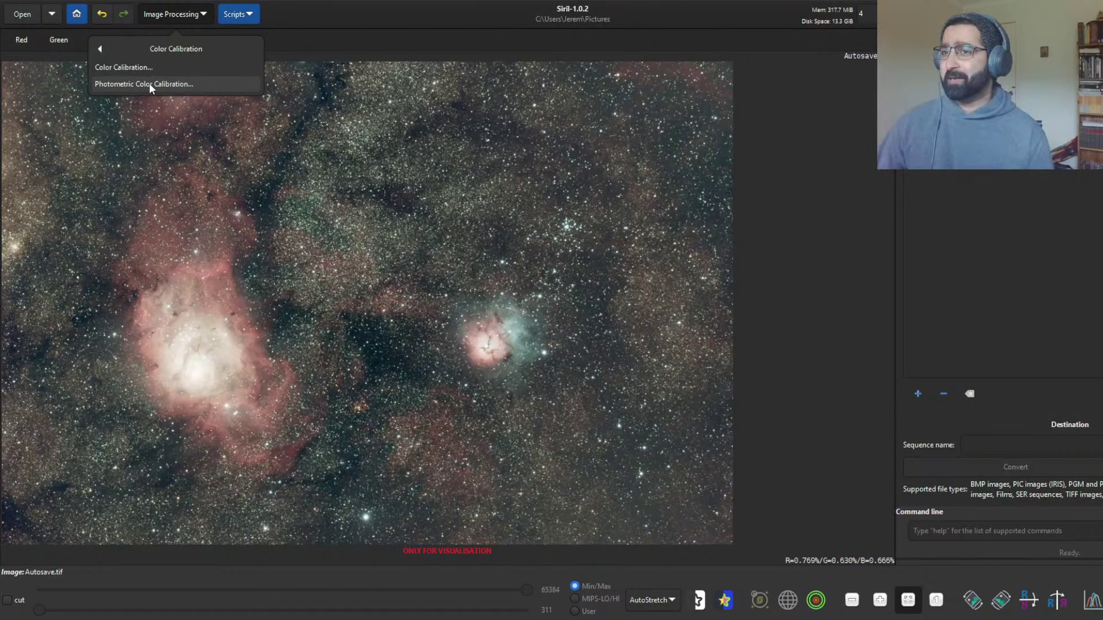
pyautogui.click(151, 86)
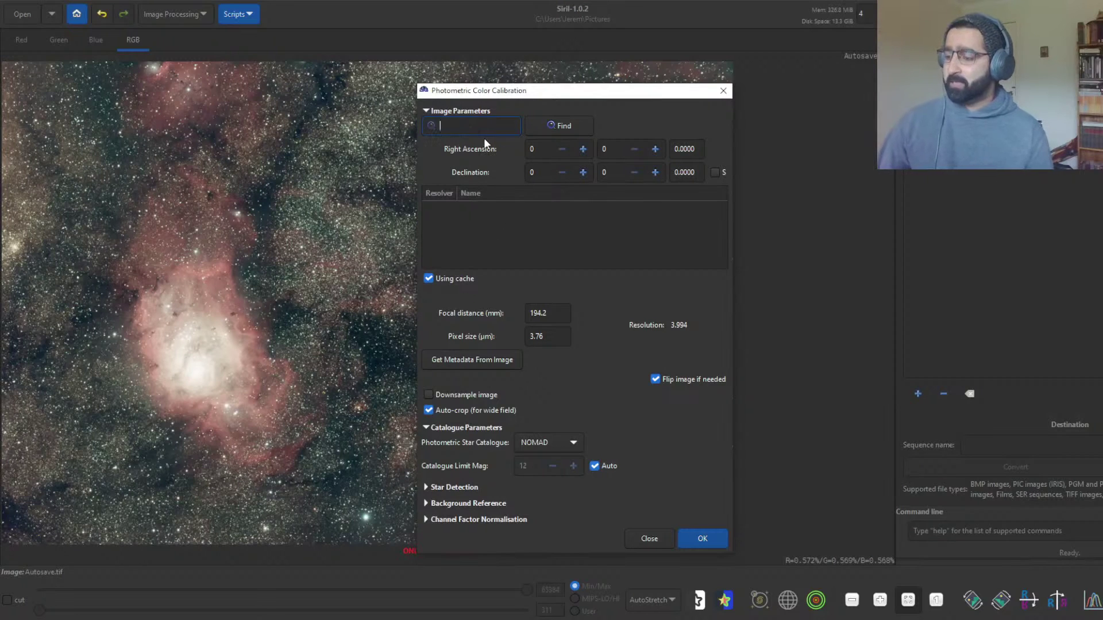
pyautogui.write('m8')
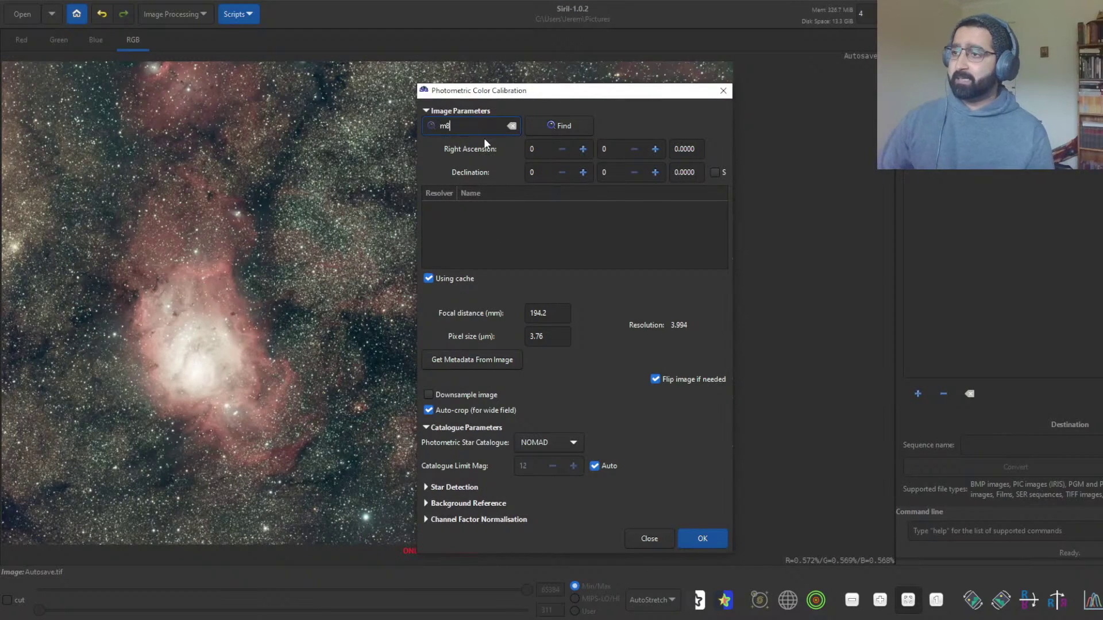
pyautogui.click(566, 124)
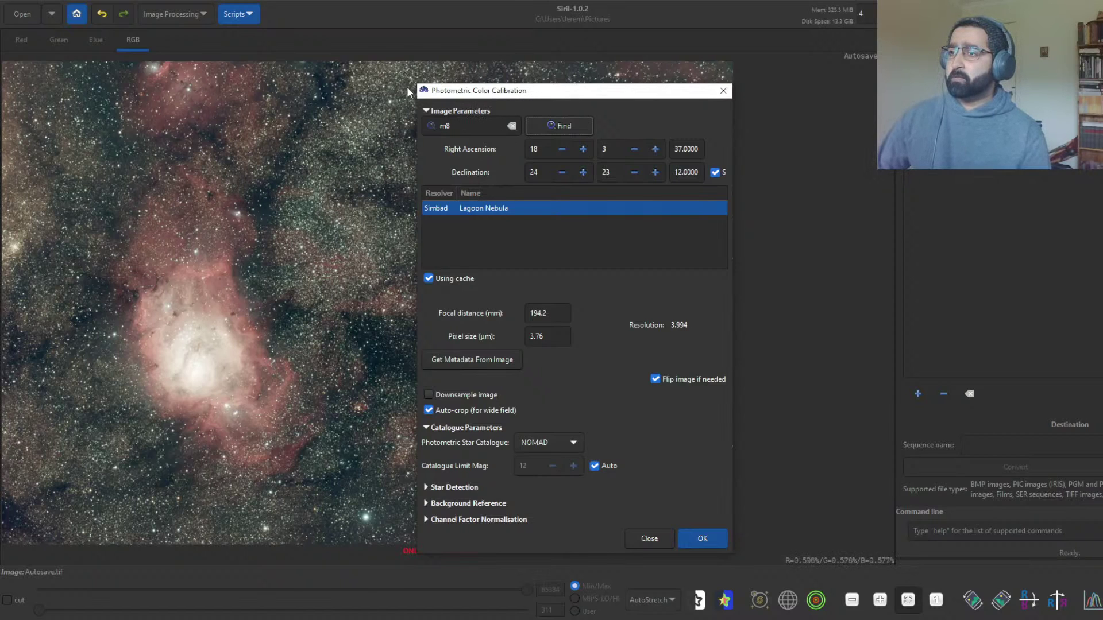
pyautogui.click(453, 127)
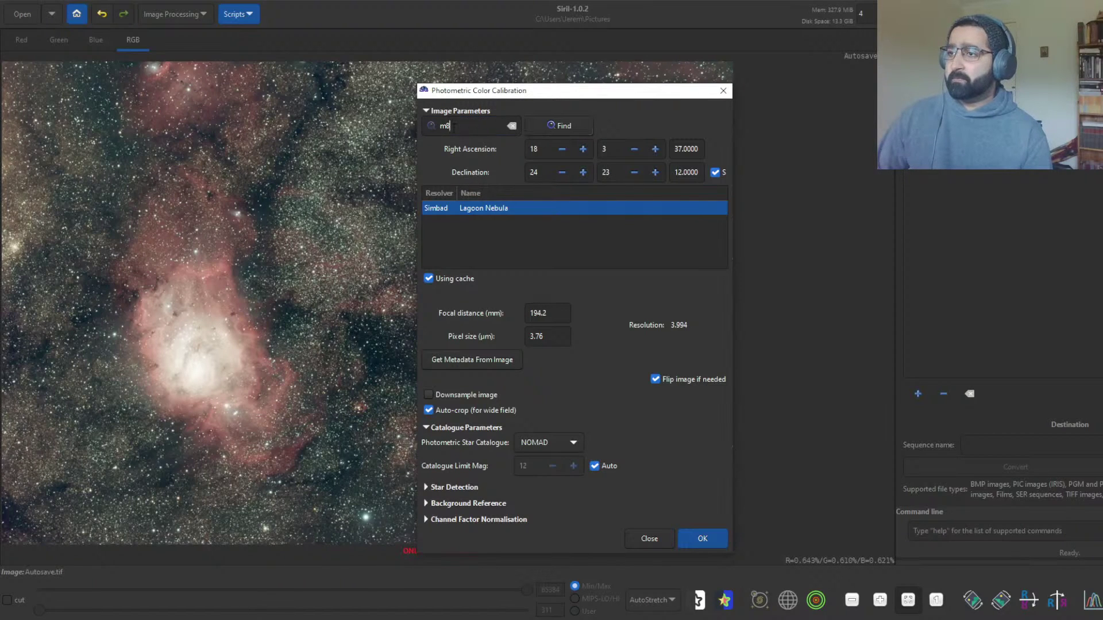
pyautogui.click(574, 125)
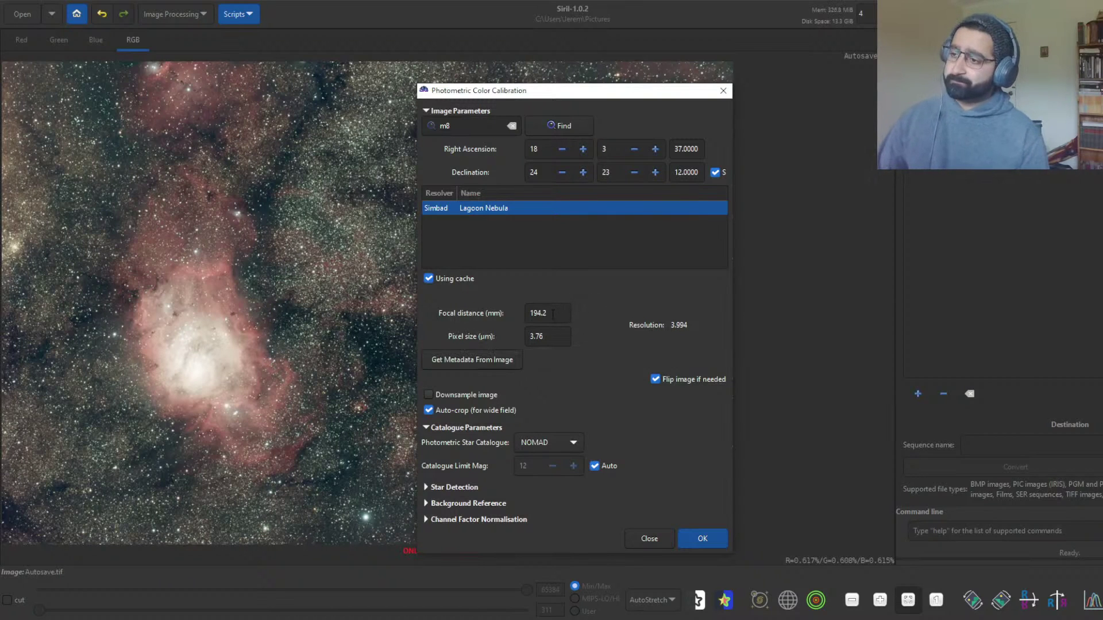
# Try to read the focal distance and pixel size from the image metadata
pyautogui.click(505, 360)
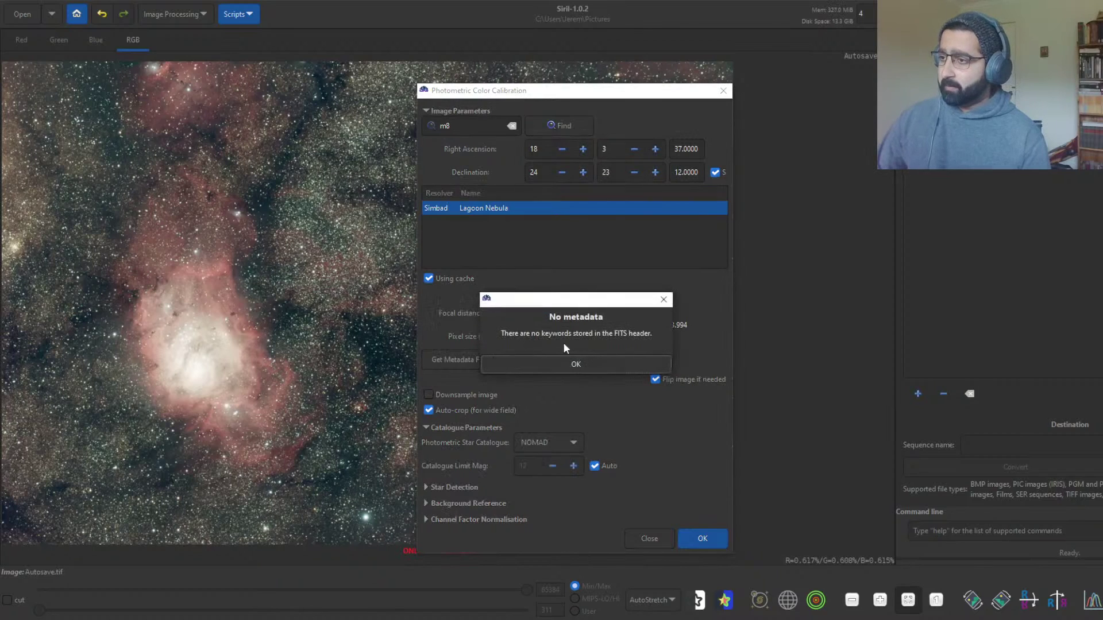
pyautogui.click(571, 366)
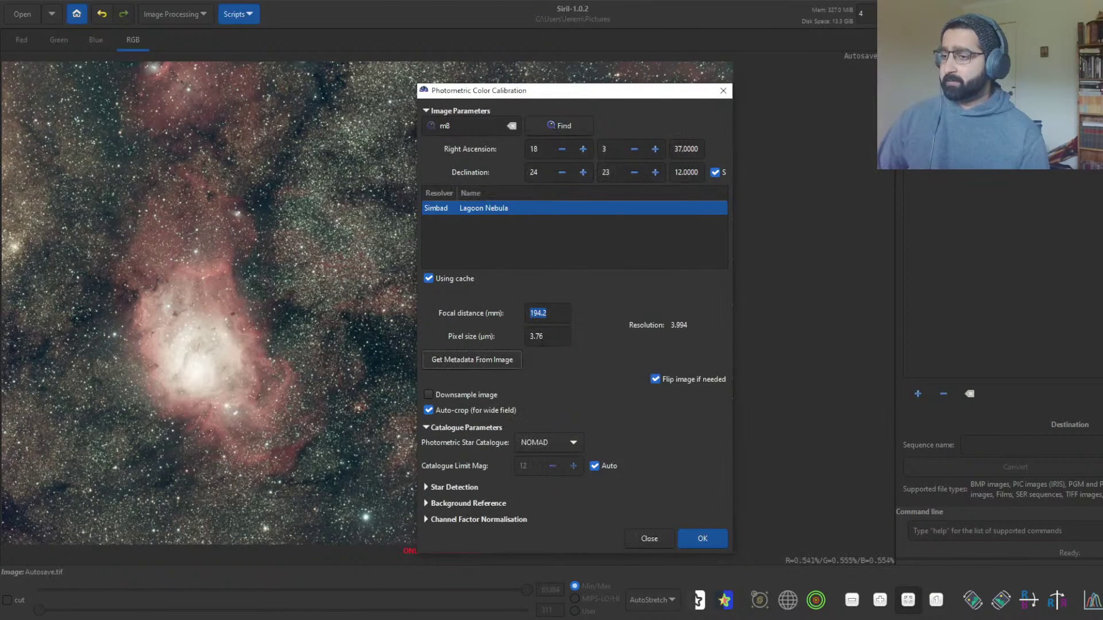
pyautogui.click(481, 368)
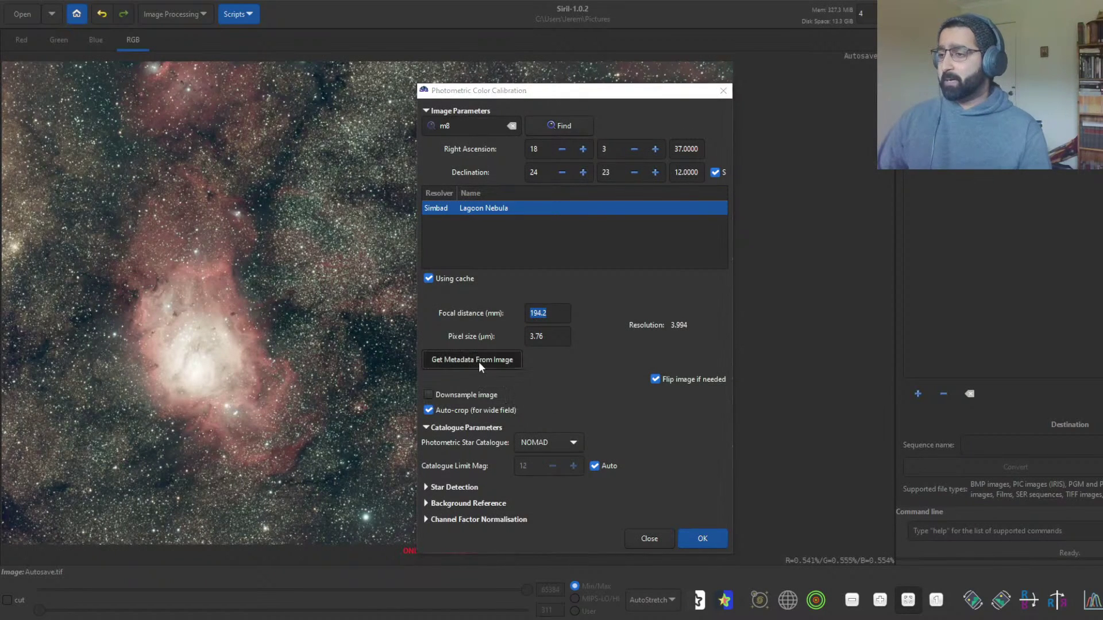
pyautogui.click(571, 363)
pyautogui.click(519, 362)
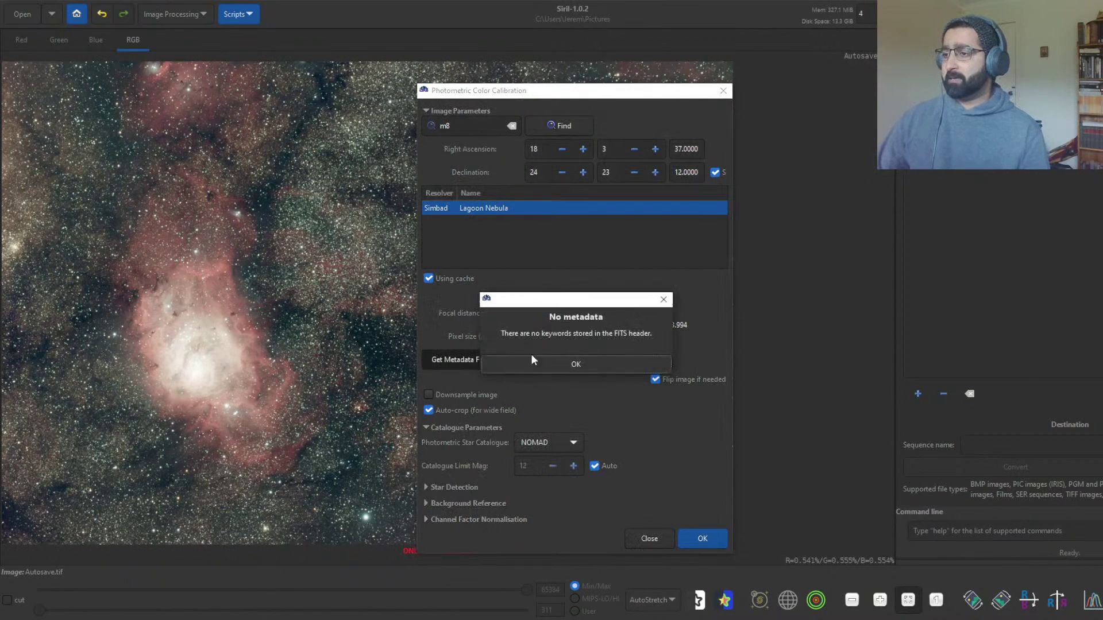
pyautogui.click(568, 364)
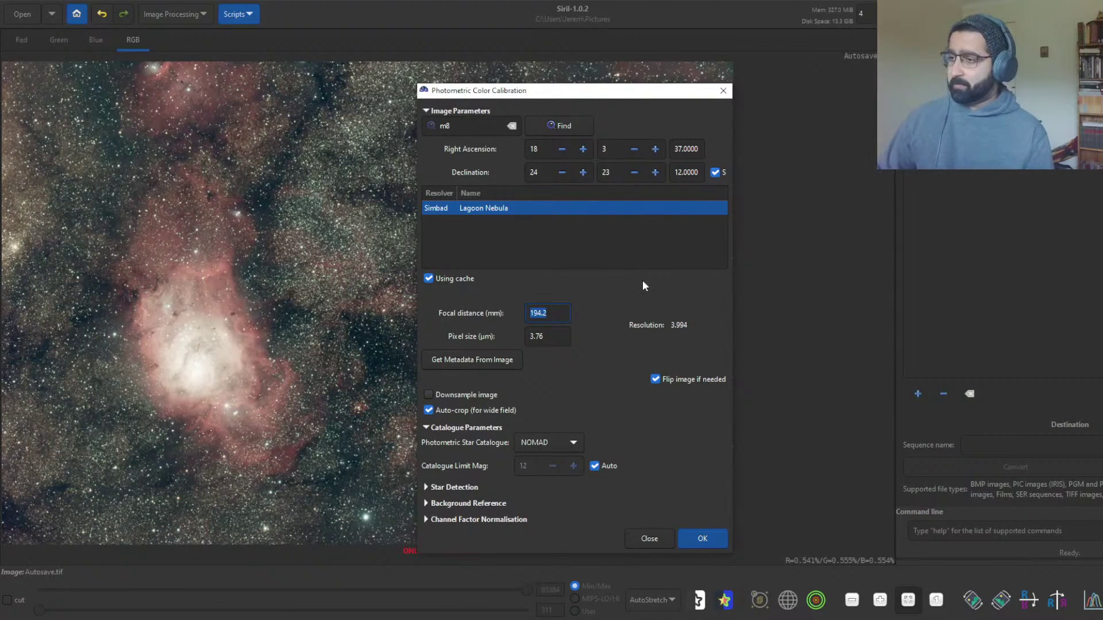
# Set the focal distance for the photometric calibration to 388 mm
pyautogui.write('388')
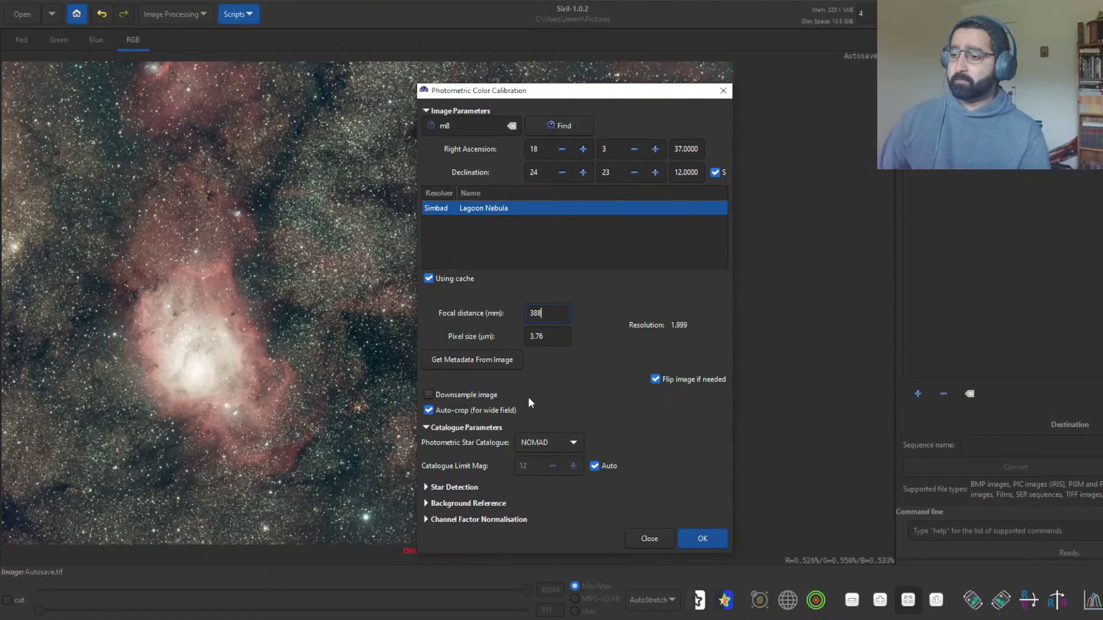
# Run the photometric color calibration with the entered settings and close its dialog
pyautogui.click(706, 540)
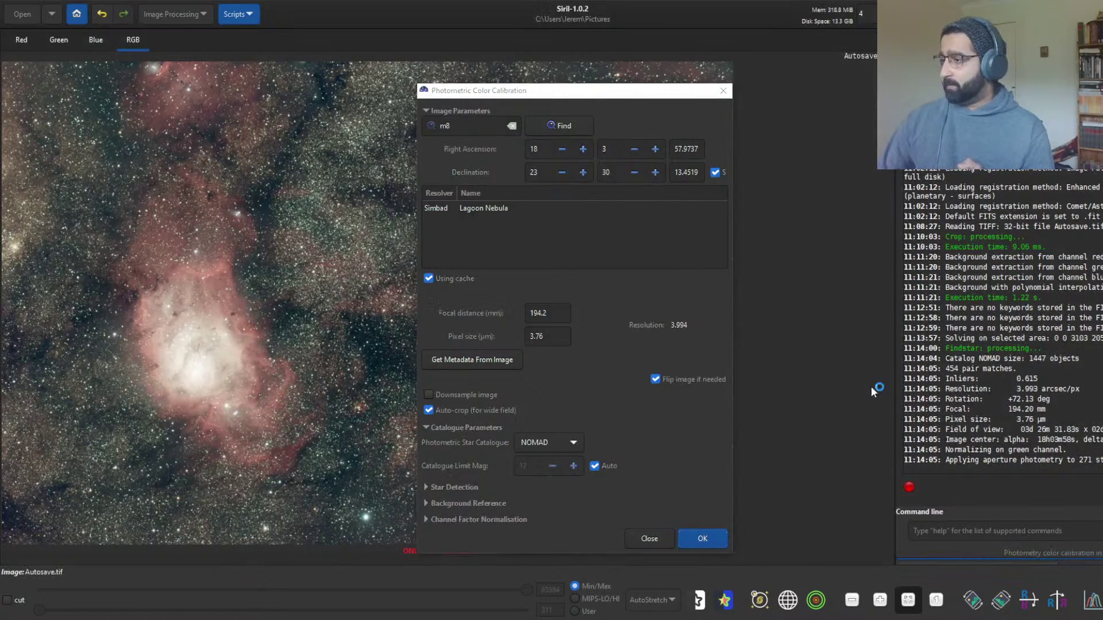
pyautogui.moveTo(895, 386); pyautogui.dragTo(830, 383)
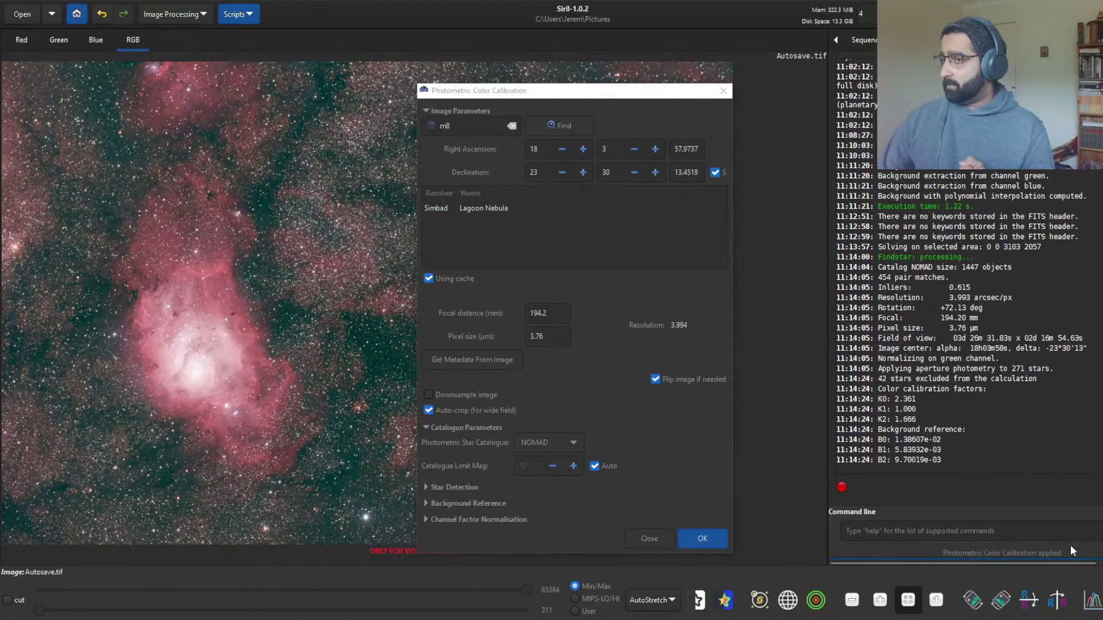
pyautogui.click(645, 537)
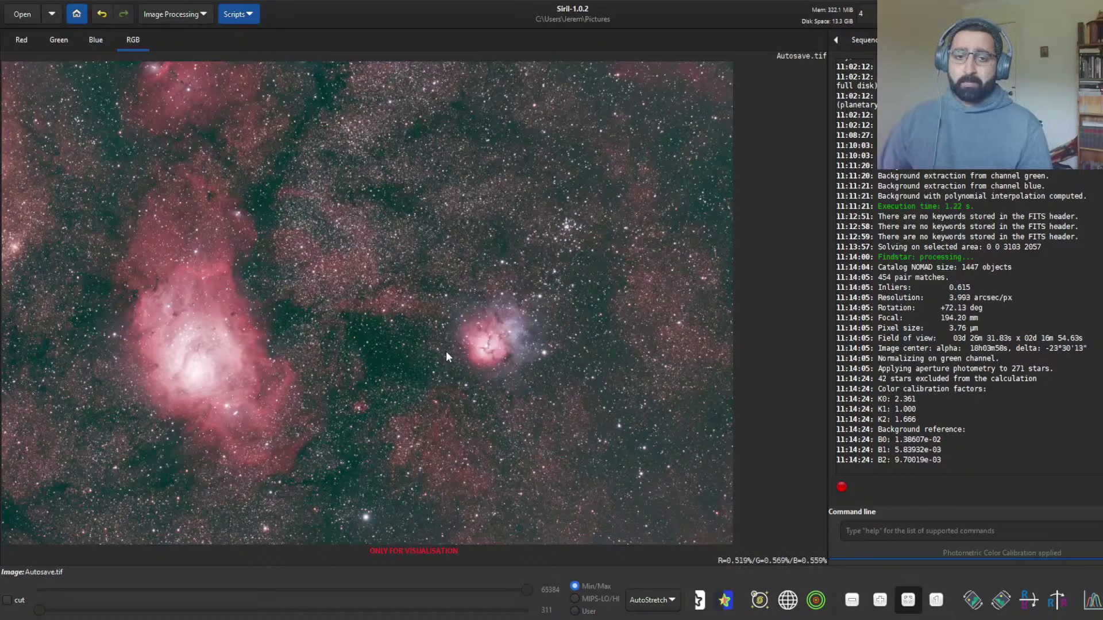
# Apply Deconvolution to the image with the radius set to 0.72
pyautogui.click(176, 16)
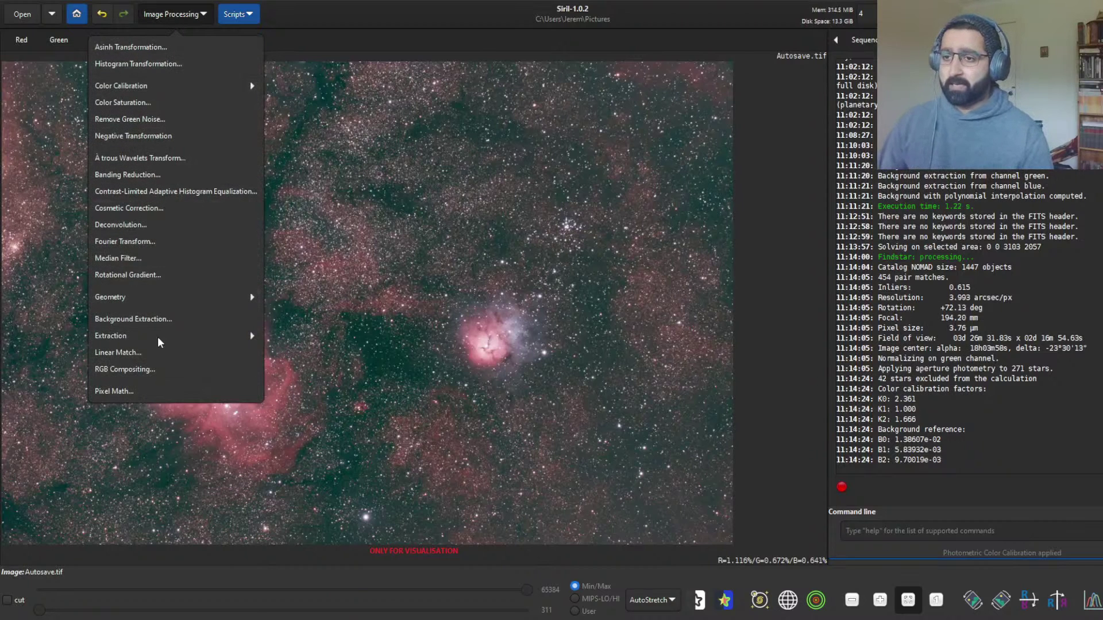
pyautogui.click(162, 226)
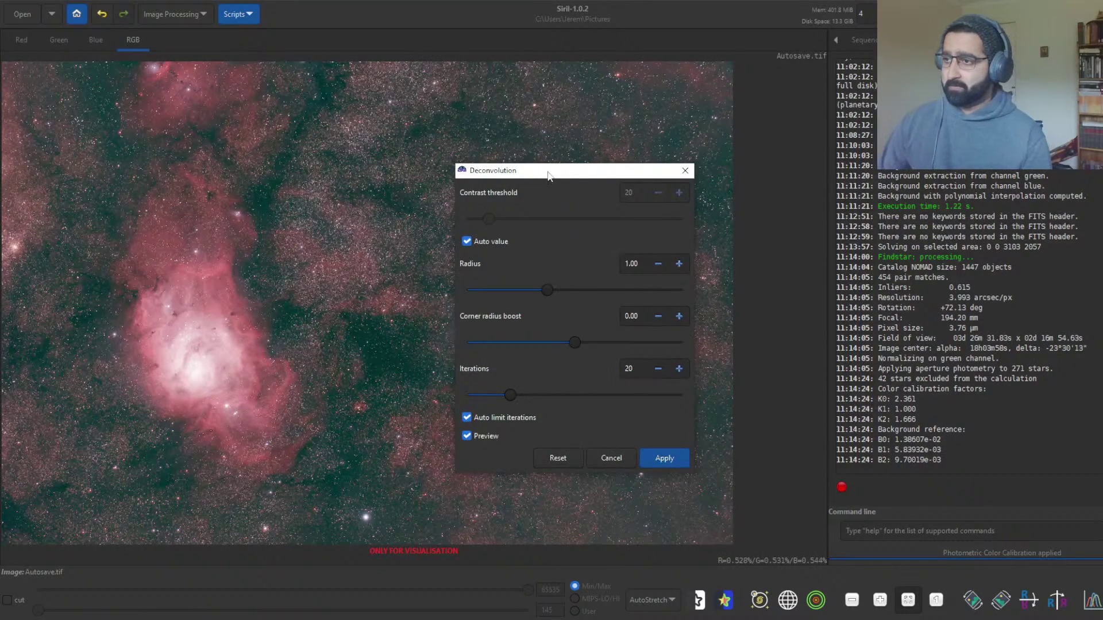
pyautogui.moveTo(550, 173); pyautogui.dragTo(804, 138)
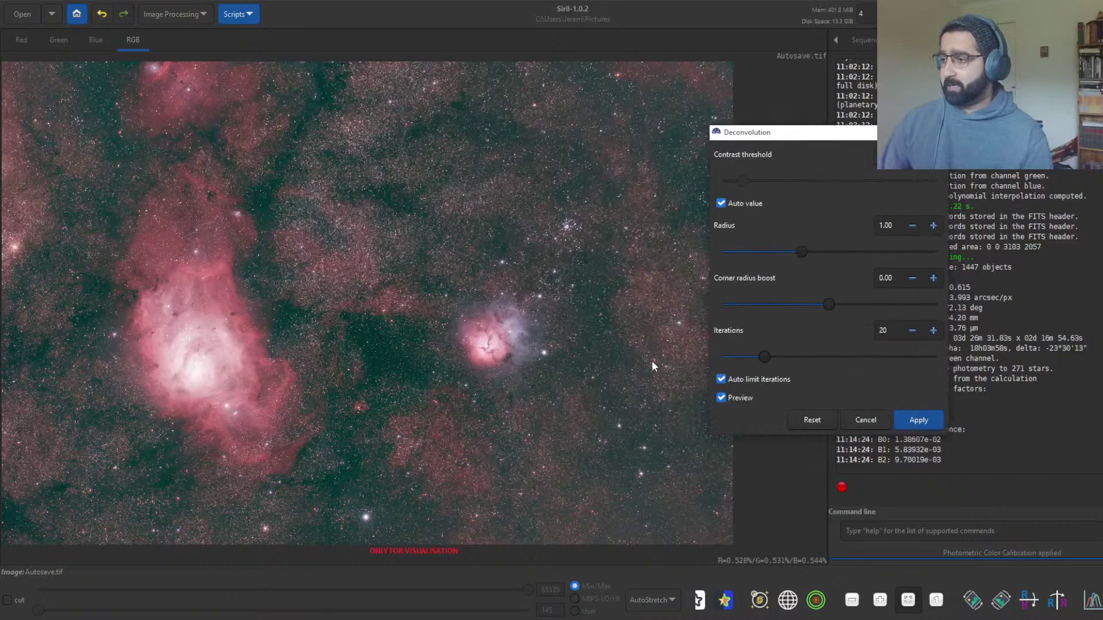
pyautogui.click(722, 399)
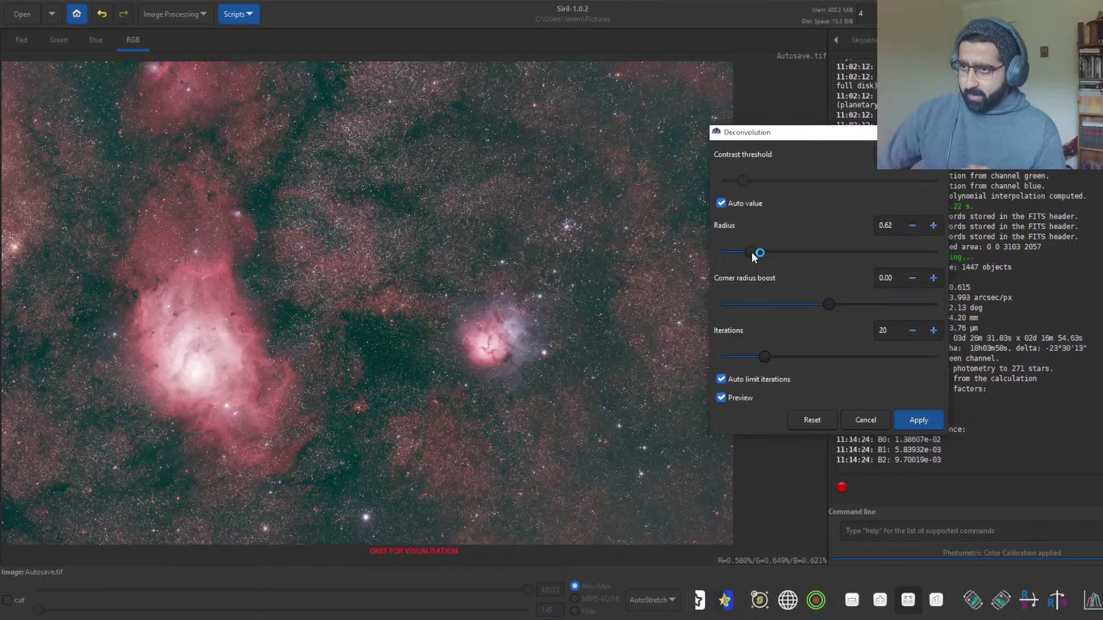
pyautogui.moveTo(753, 252); pyautogui.dragTo(763, 252)
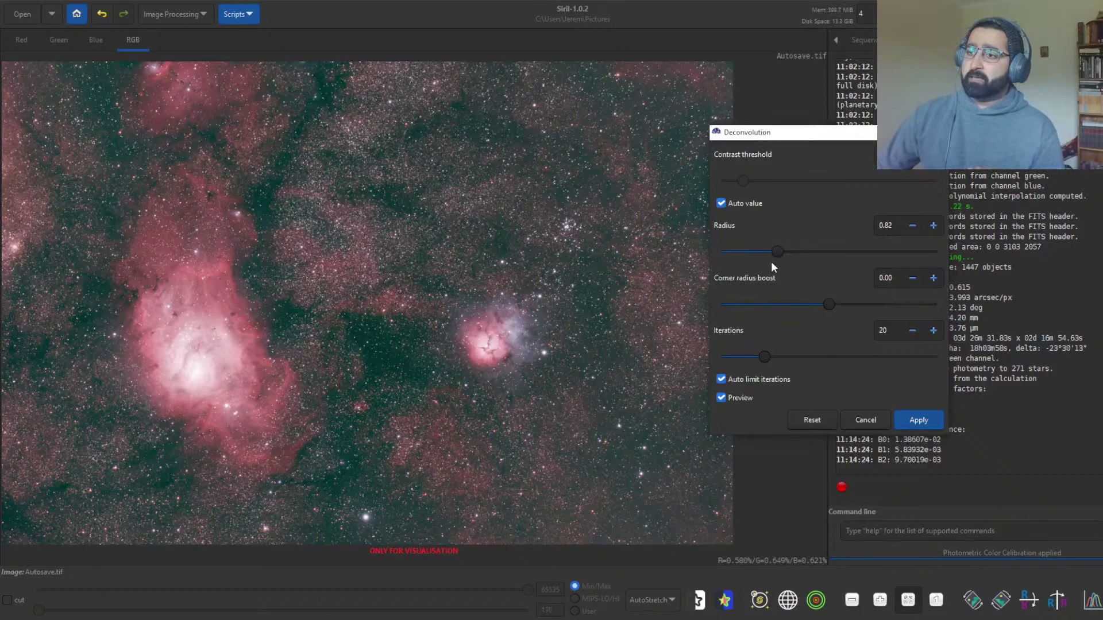
pyautogui.moveTo(775, 257); pyautogui.dragTo(787, 260)
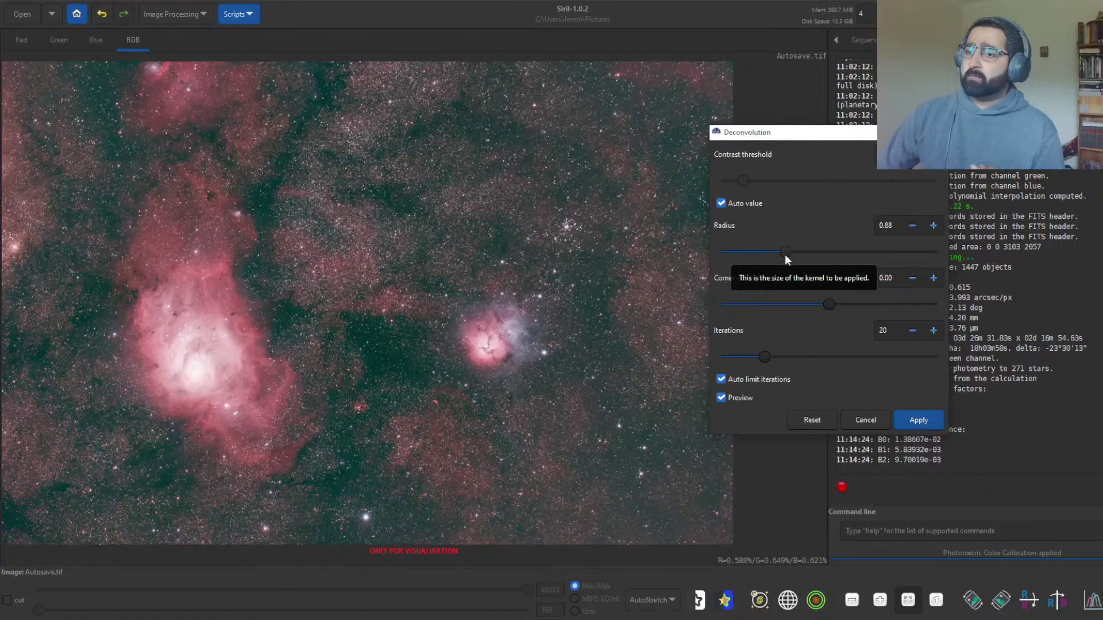
pyautogui.moveTo(785, 254); pyautogui.dragTo(770, 256)
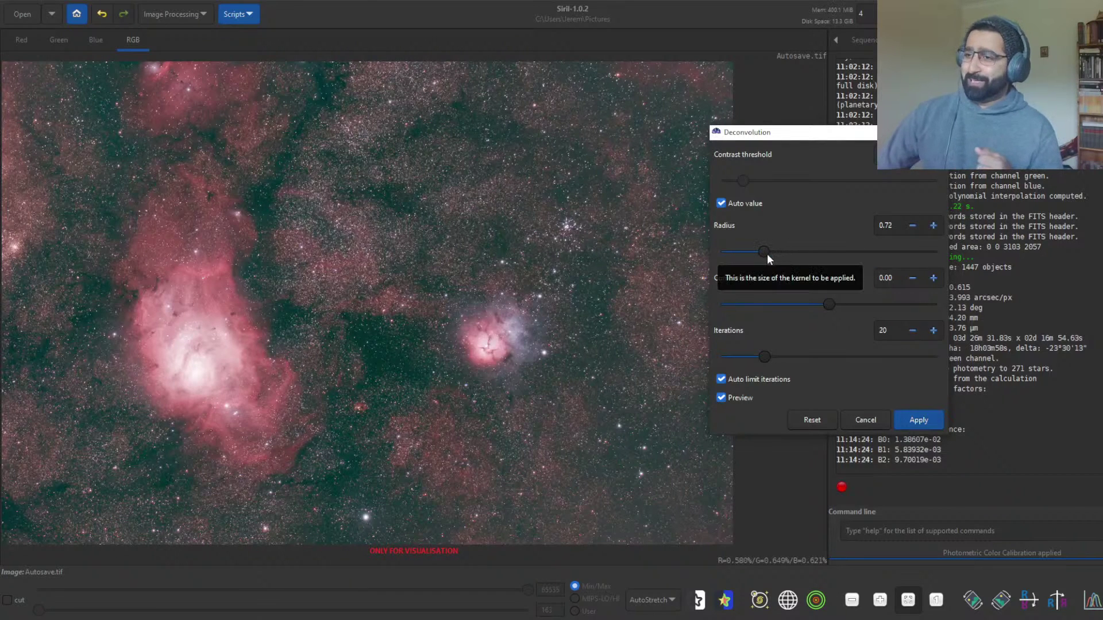
pyautogui.click(920, 422)
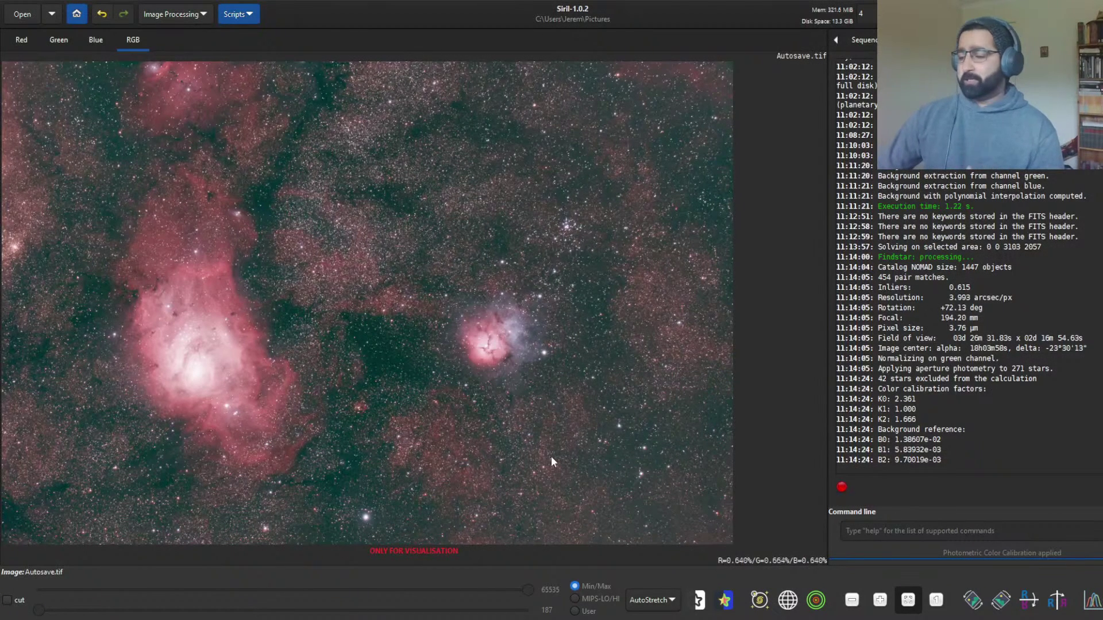
# Switch the display mode to Linear, then stretch the image with the Histogram Transformation auto-stretch and apply it
pyautogui.click(660, 605)
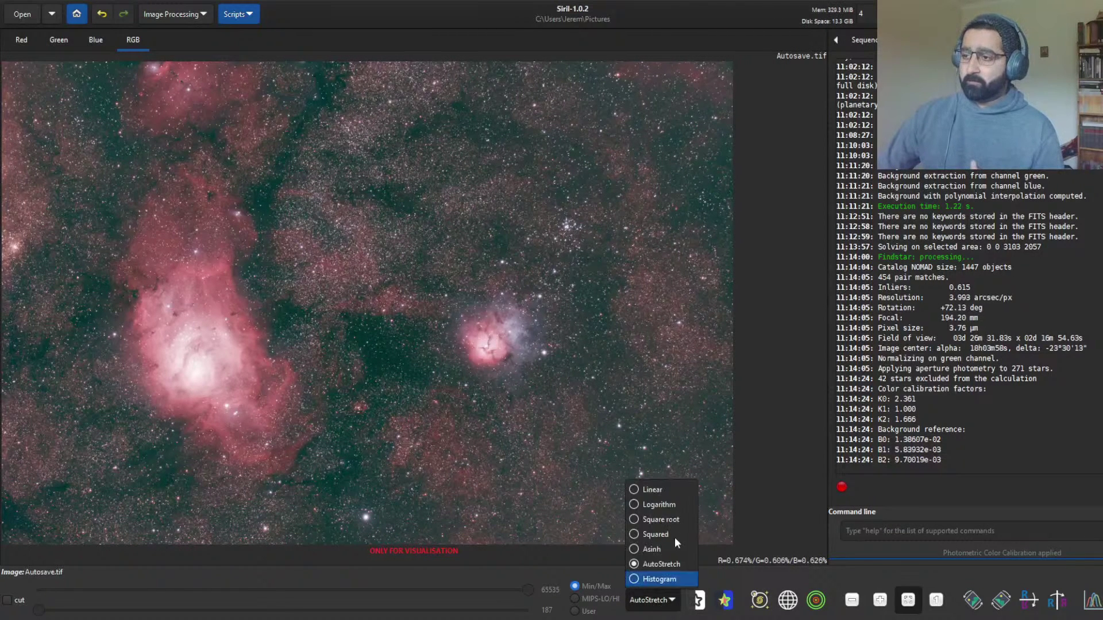
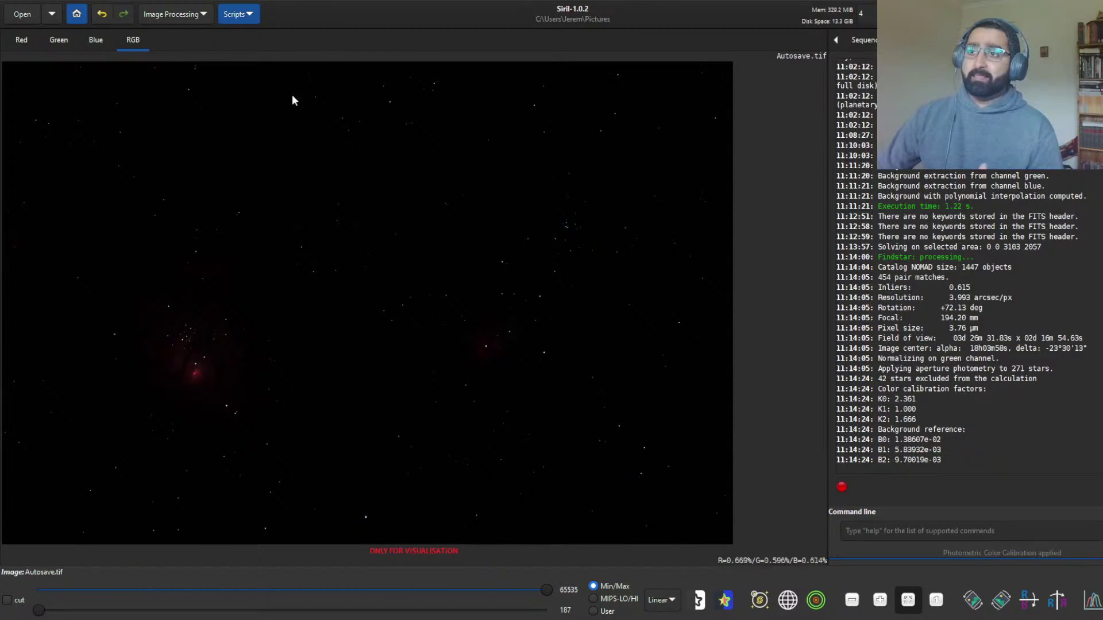
pyautogui.click(177, 16)
pyautogui.click(178, 64)
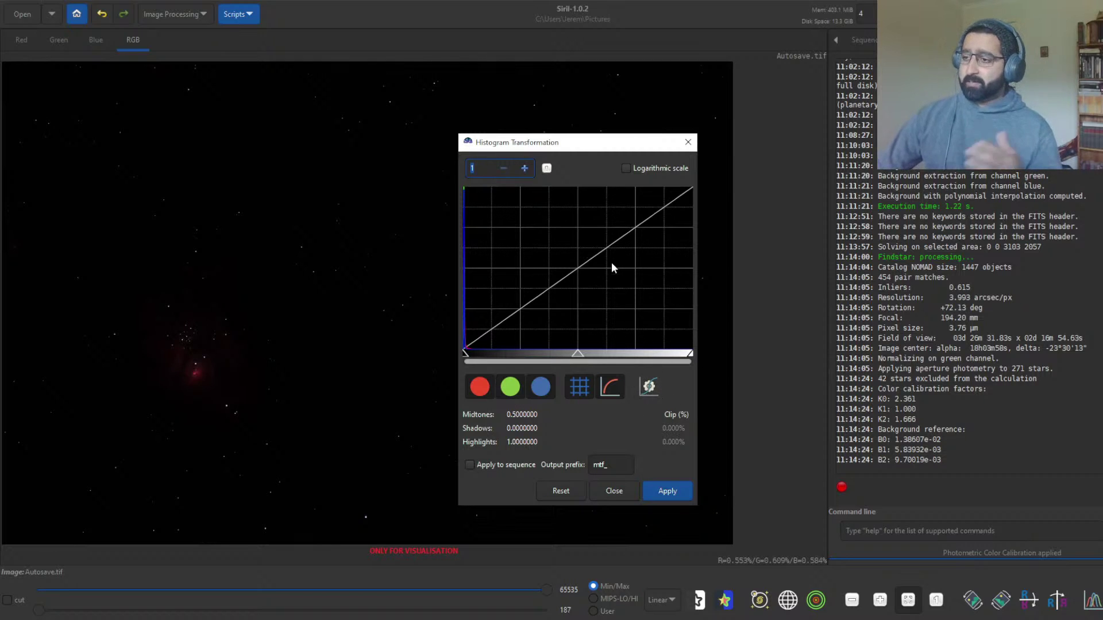
pyautogui.click(651, 388)
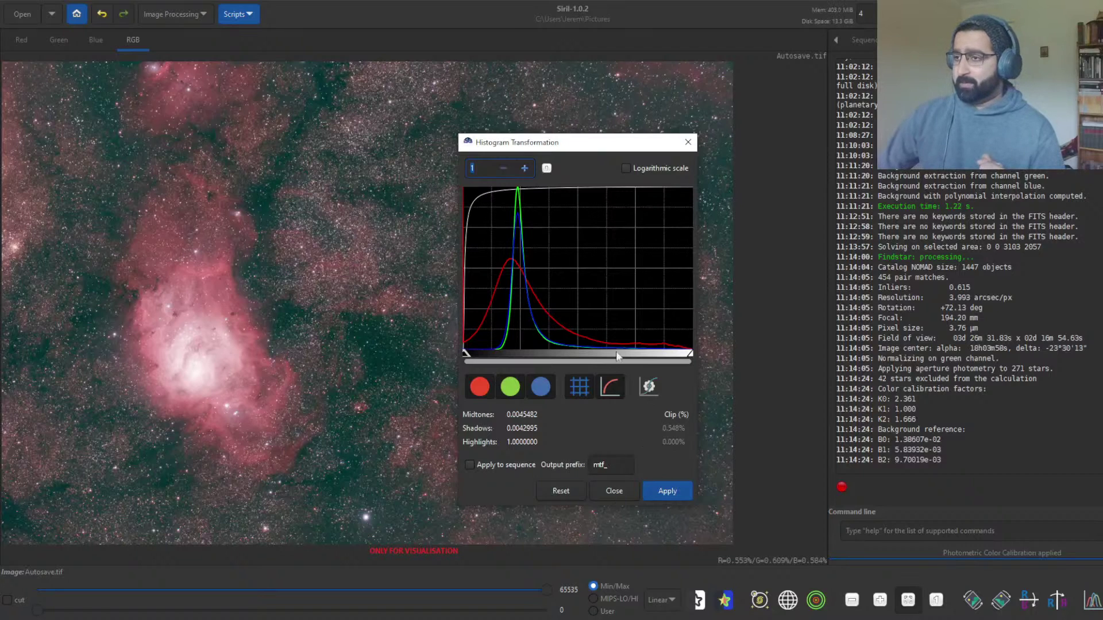
pyautogui.moveTo(540, 143); pyautogui.dragTo(749, 145)
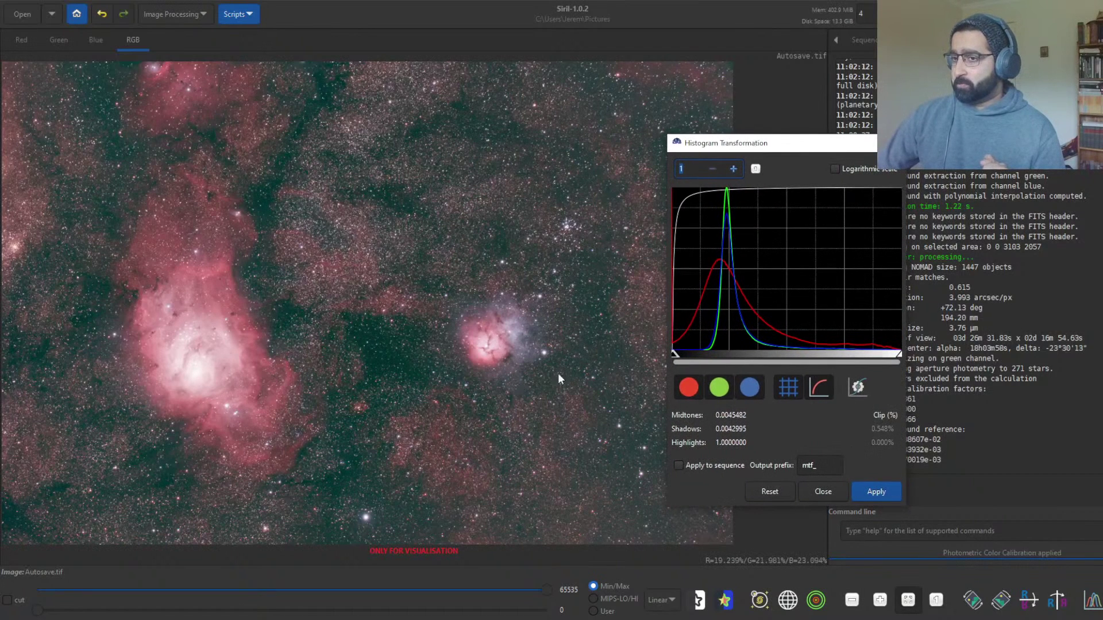
pyautogui.click(886, 491)
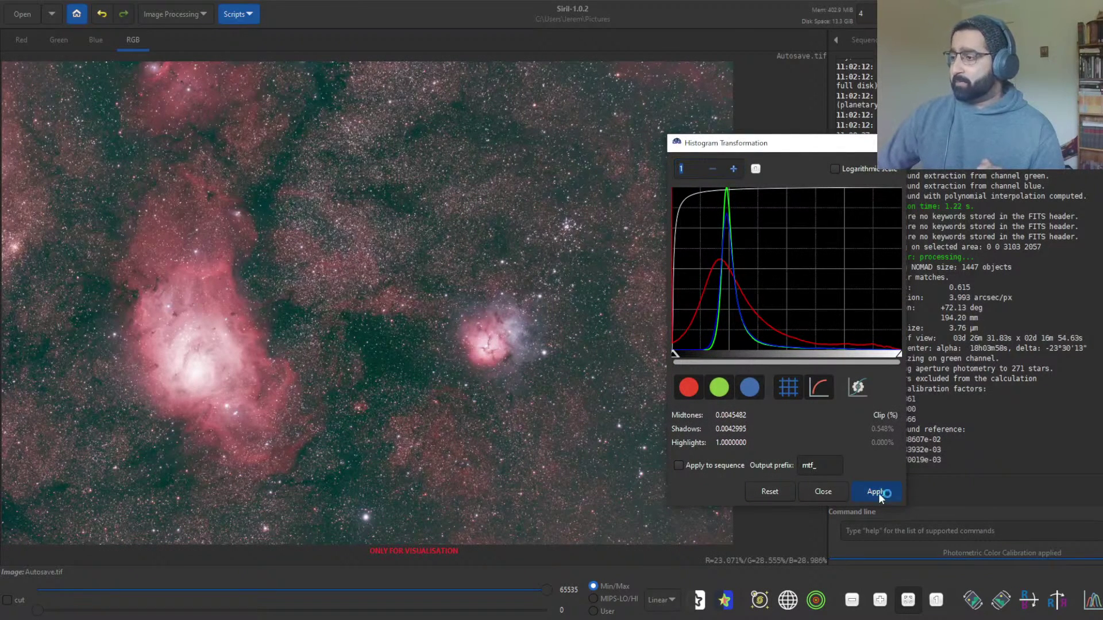
pyautogui.click(818, 490)
# Darken the image with a second Histogram Transformation, raising the midtones to about 0.583, and apply it
pyautogui.click(190, 19)
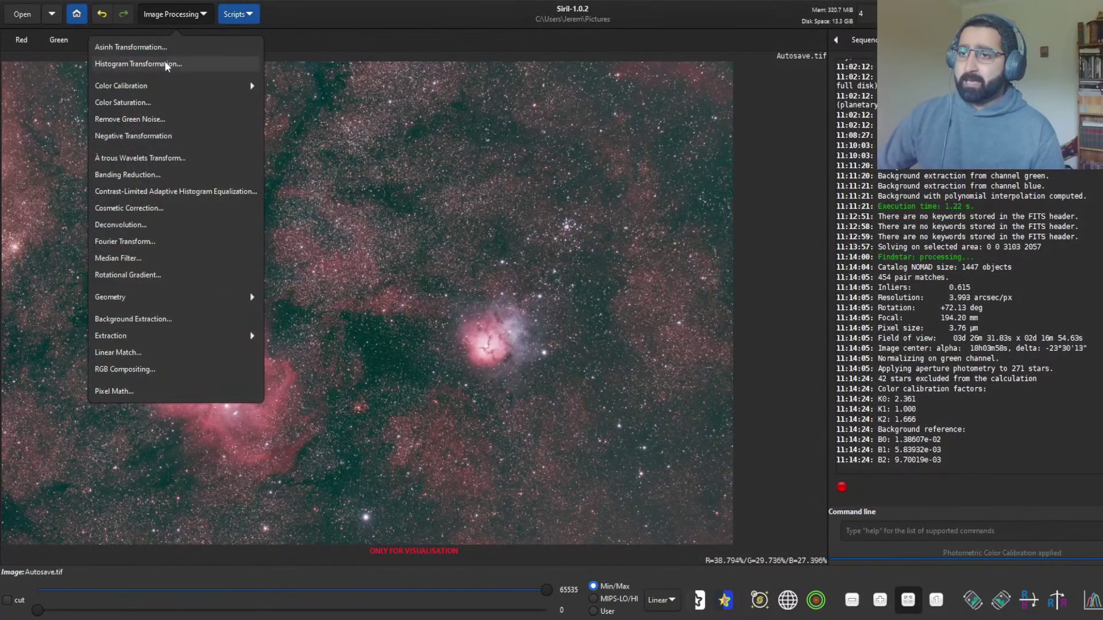
pyautogui.click(138, 64)
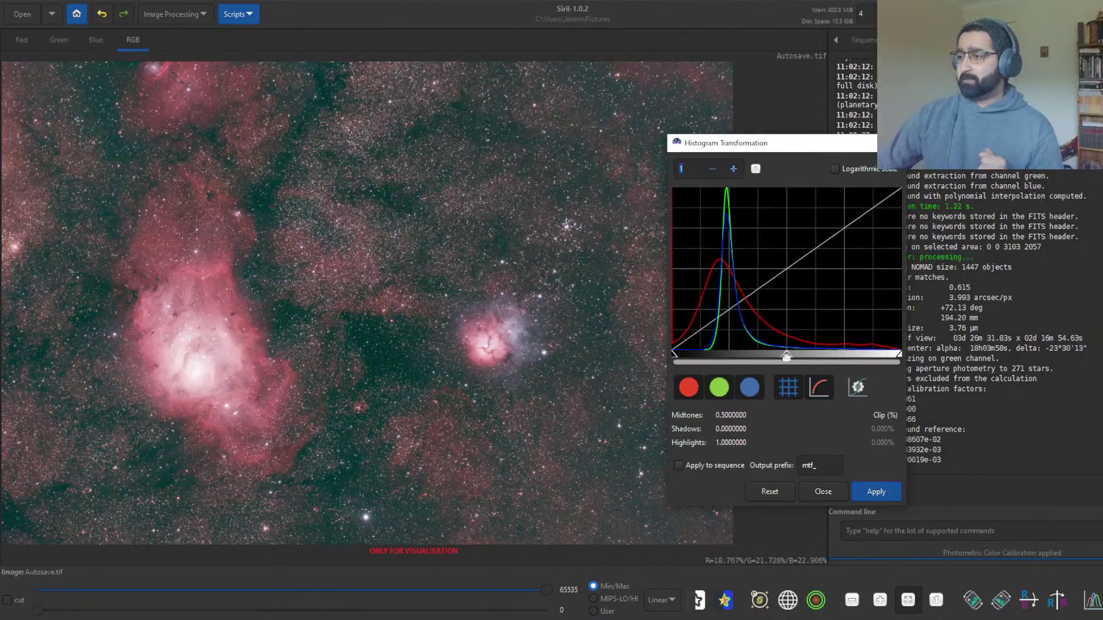
pyautogui.moveTo(786, 355)
pyautogui.mouseDown()
pyautogui.moveTo(774, 355)
pyautogui.moveTo(822, 360)
pyautogui.moveTo(798, 353)
pyautogui.moveTo(807, 356)
pyautogui.mouseUp()
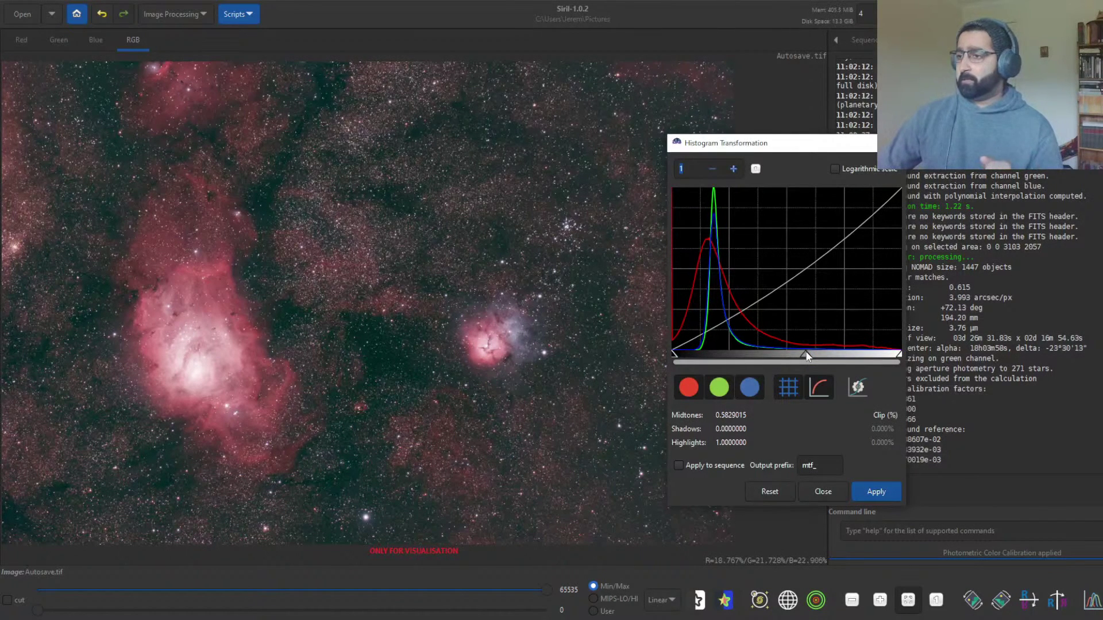
pyautogui.click(815, 492)
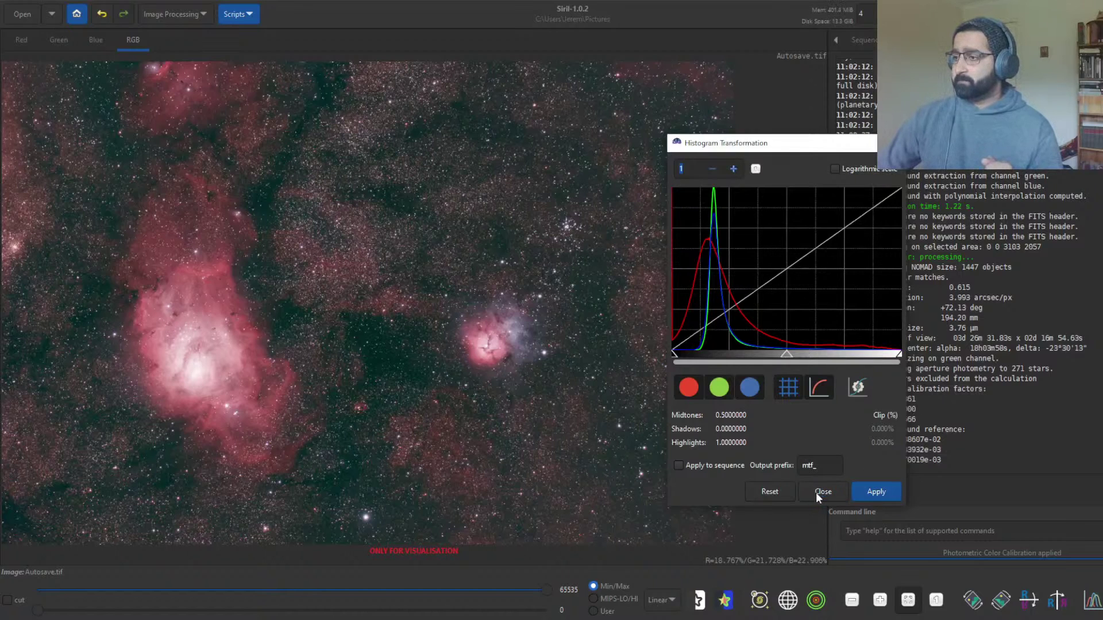
# Try Color Saturation on the Cyan-Blue / Blue-Magenta hue with the amount raised to 1.00
pyautogui.click(182, 15)
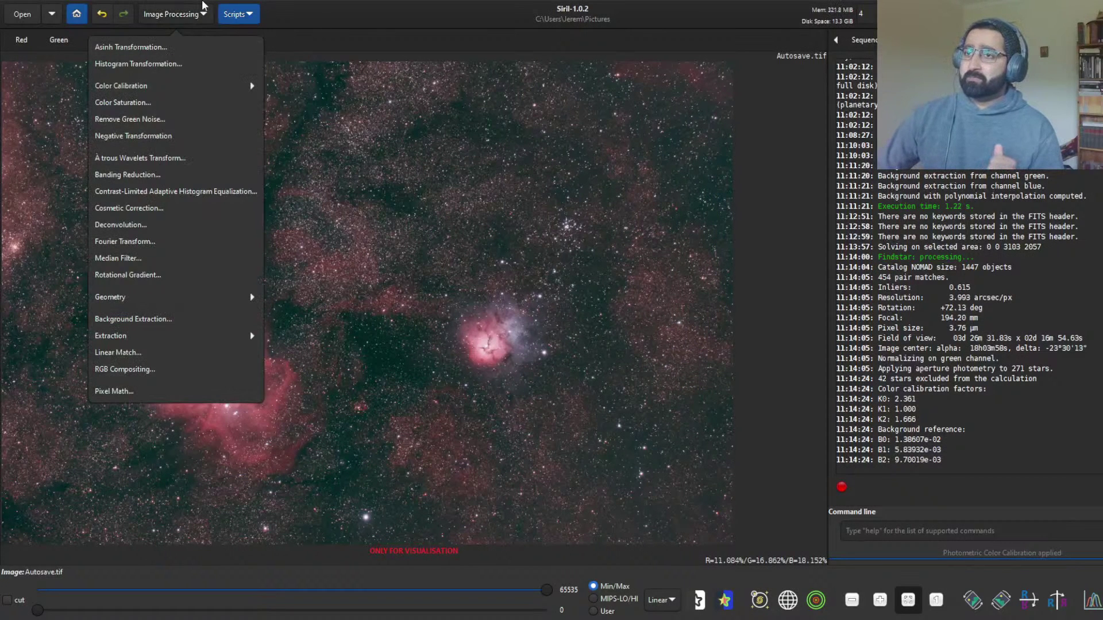
pyautogui.click(177, 15)
pyautogui.click(177, 15)
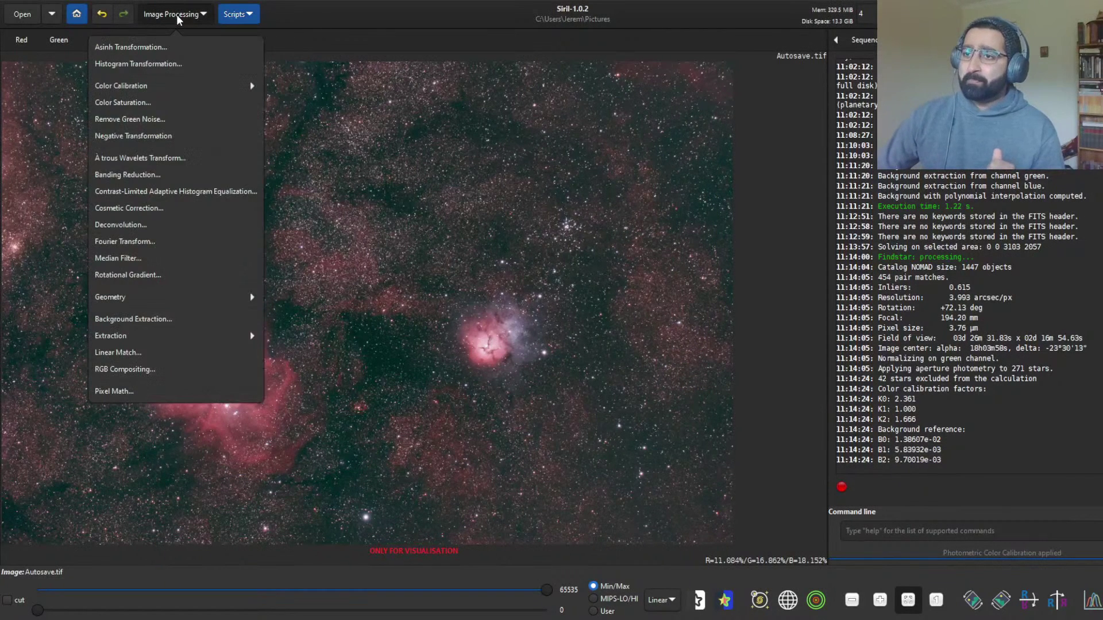
pyautogui.click(144, 104)
pyautogui.moveTo(568, 233); pyautogui.dragTo(734, 251)
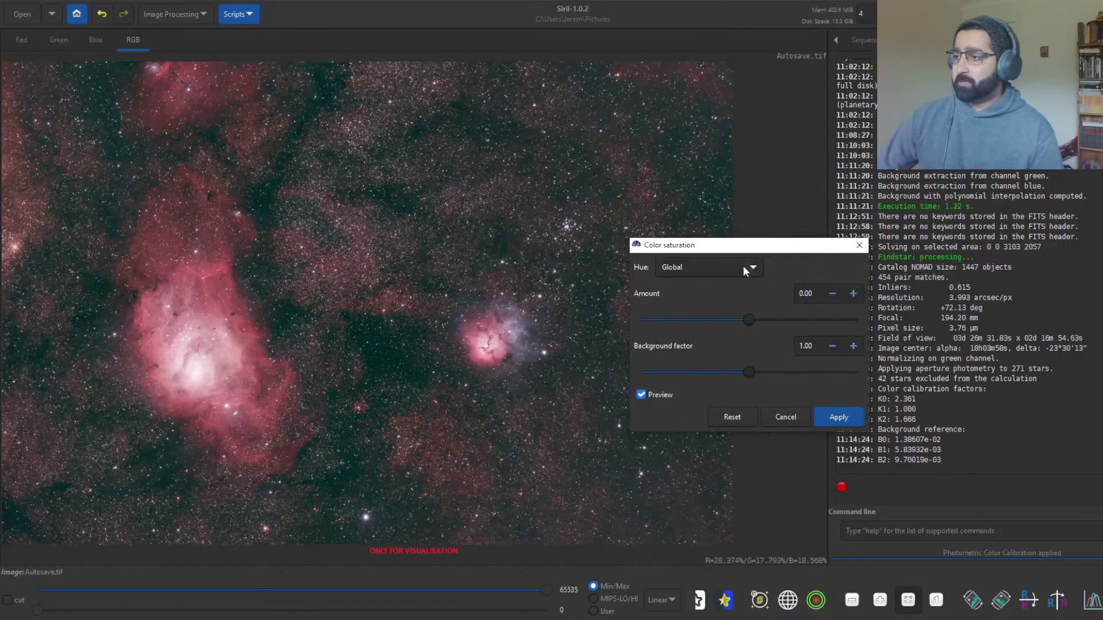
pyautogui.click(743, 266)
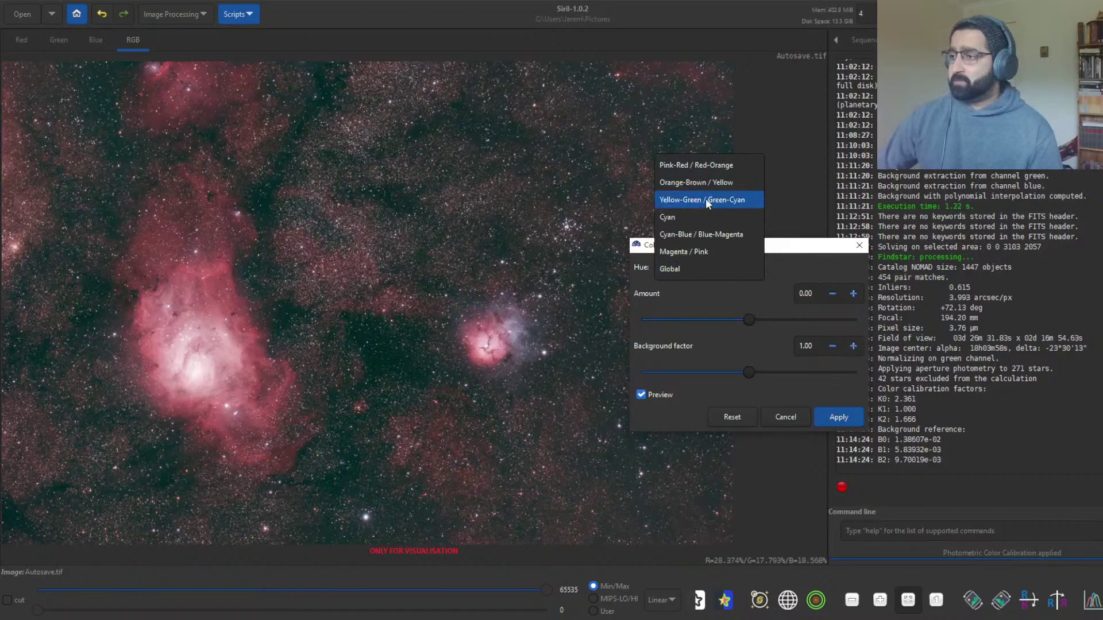
pyautogui.click(712, 236)
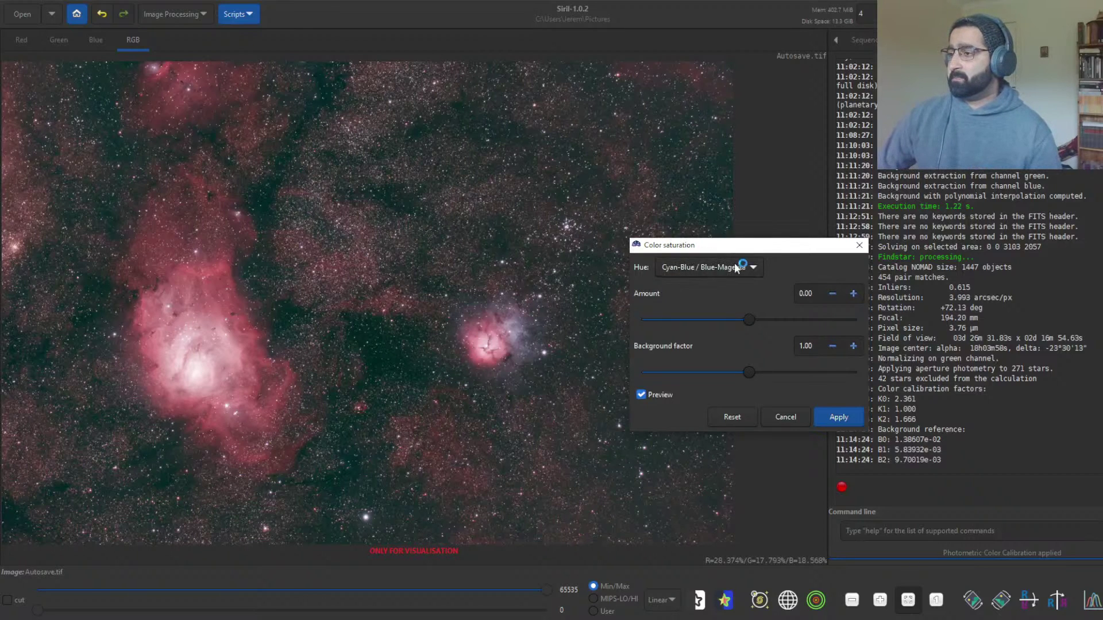
pyautogui.moveTo(750, 250); pyautogui.dragTo(790, 213)
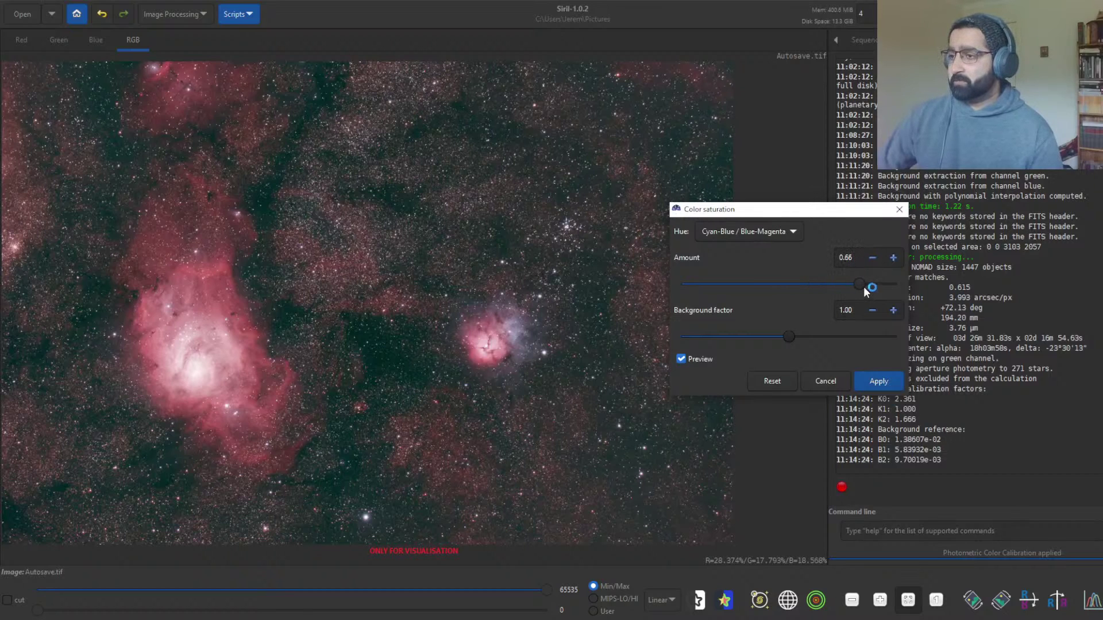
pyautogui.moveTo(861, 288); pyautogui.dragTo(891, 288)
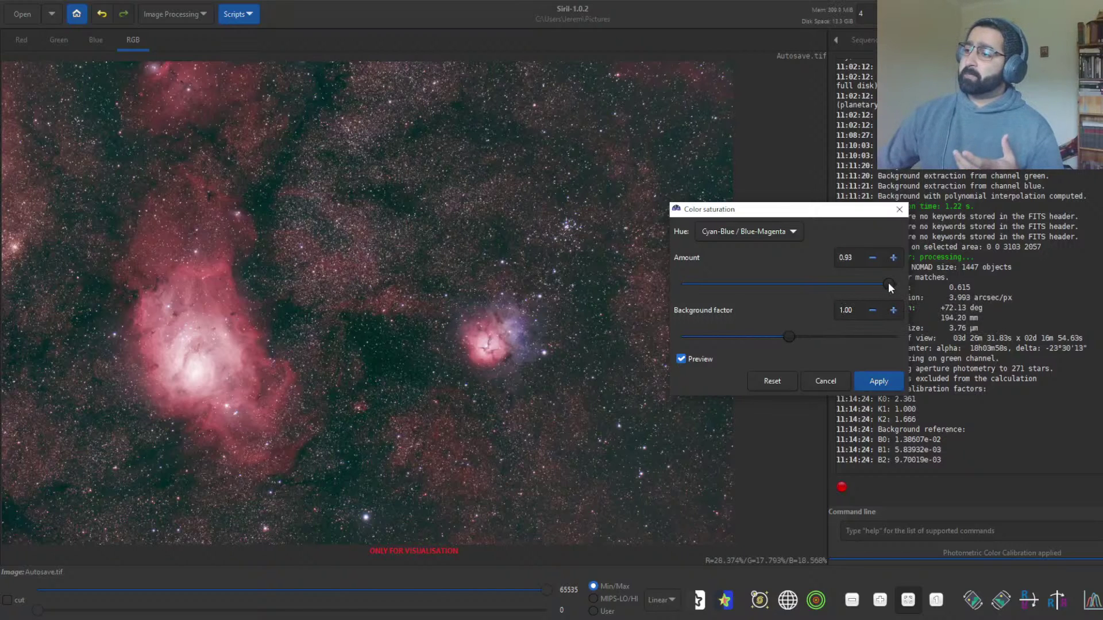
pyautogui.moveTo(889, 285); pyautogui.dragTo(899, 283)
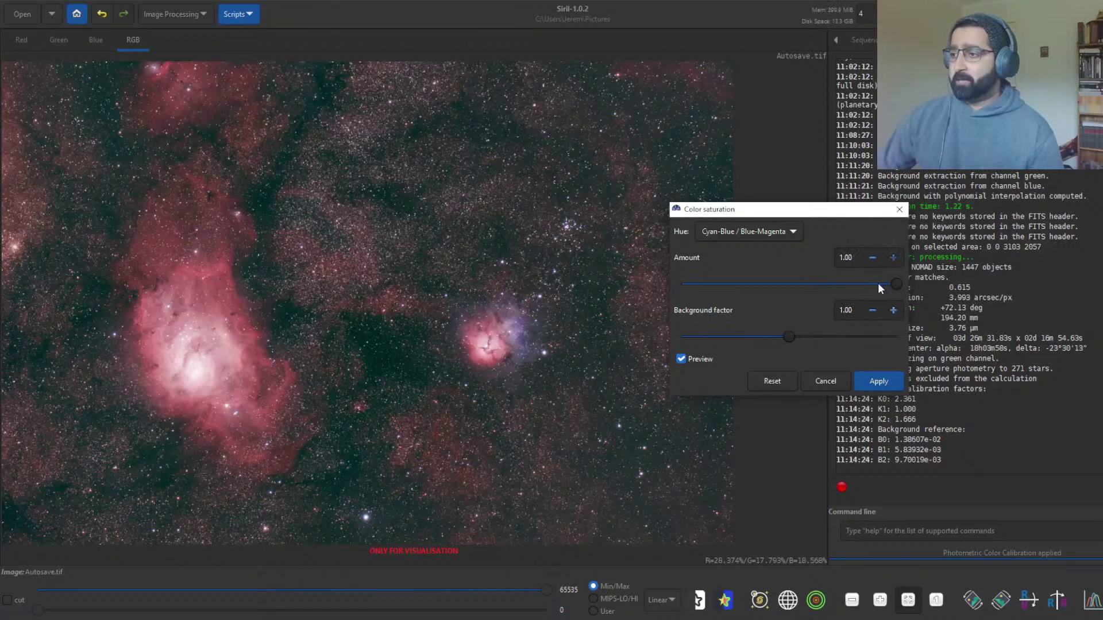
# Try lowering the saturation amount to -0.25 and cancel the Color Saturation adjustment
pyautogui.click(753, 283)
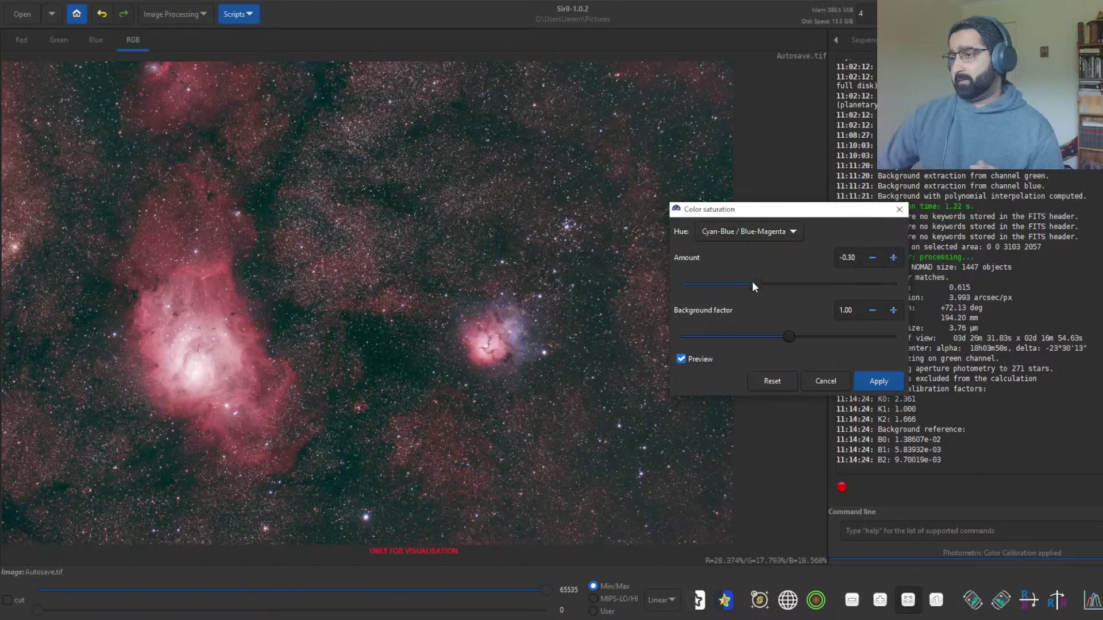
pyautogui.moveTo(746, 281)
pyautogui.mouseDown()
pyautogui.moveTo(922, 287)
pyautogui.moveTo(761, 297)
pyautogui.mouseUp()
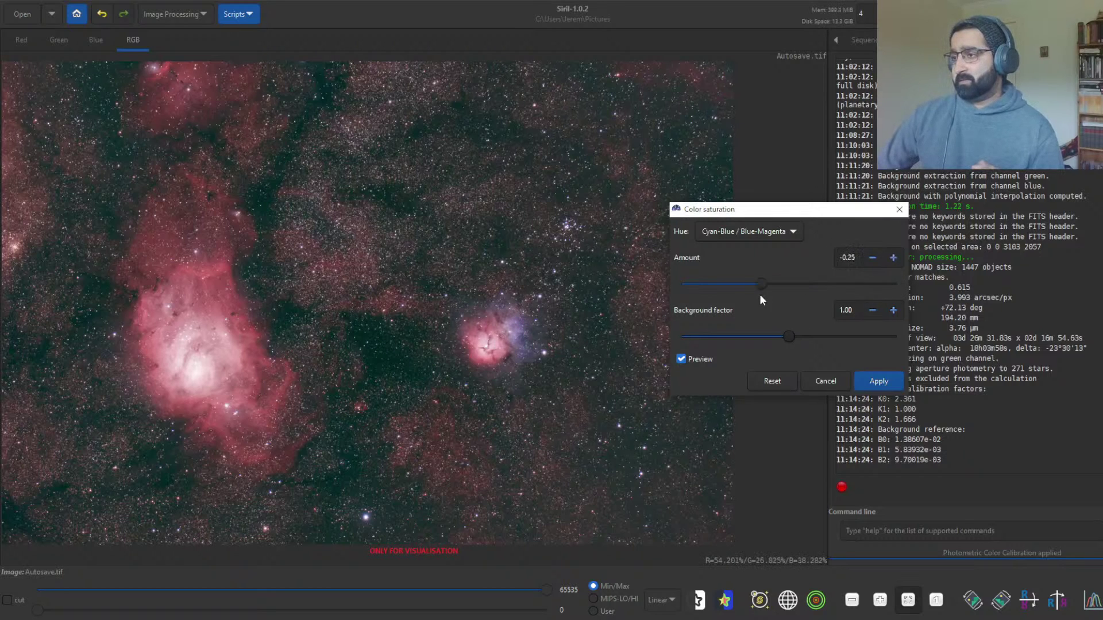
pyautogui.click(828, 381)
pyautogui.click(171, 15)
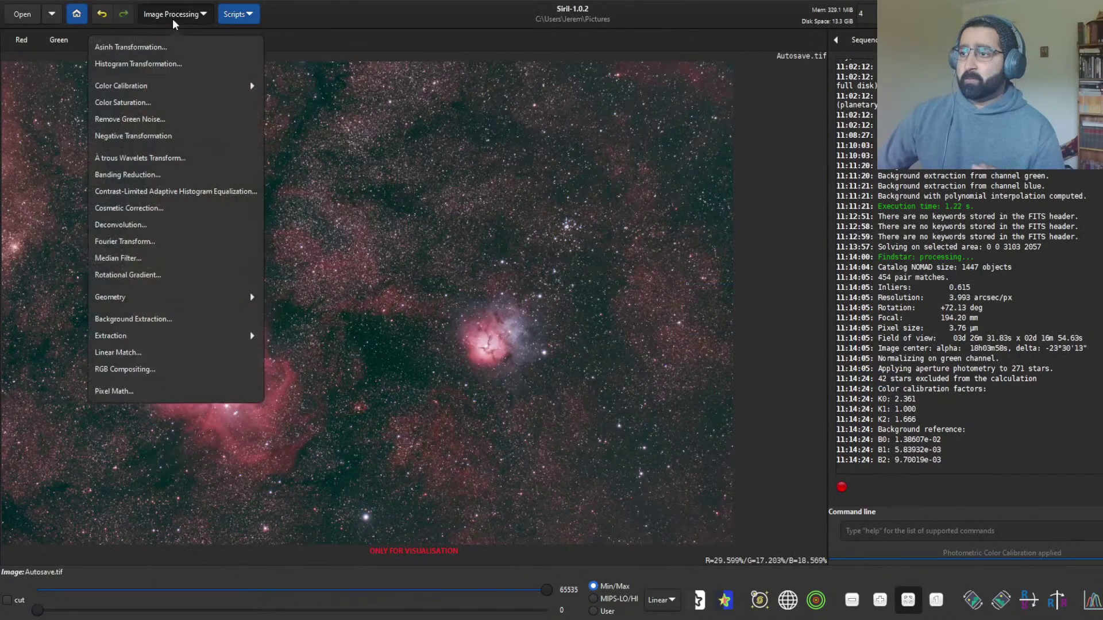
pyautogui.click(172, 86)
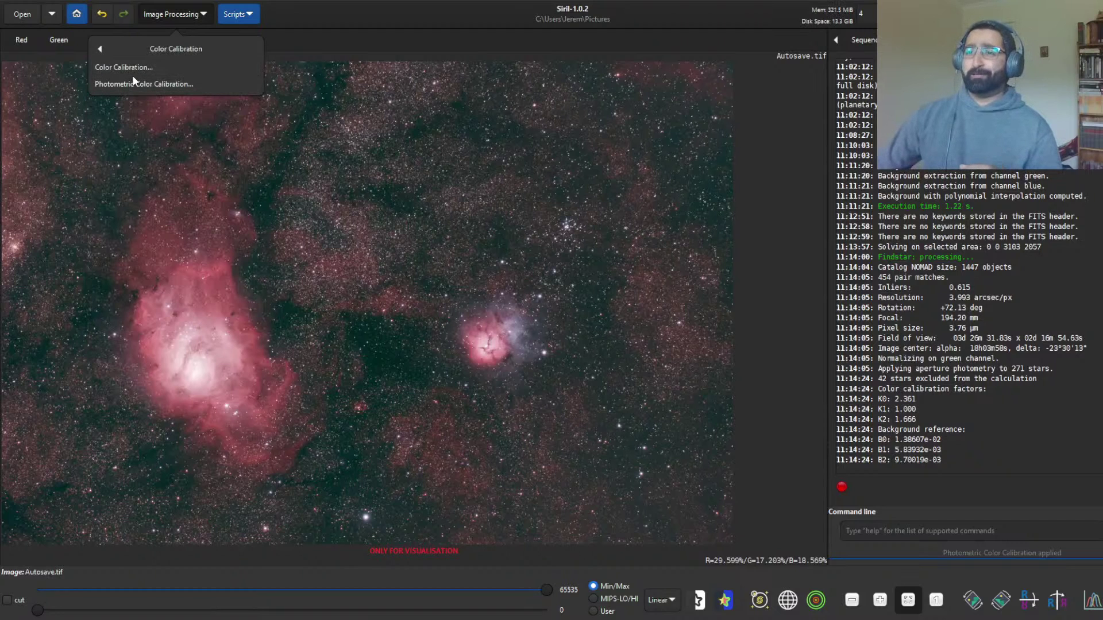
pyautogui.click(171, 15)
pyautogui.click(172, 17)
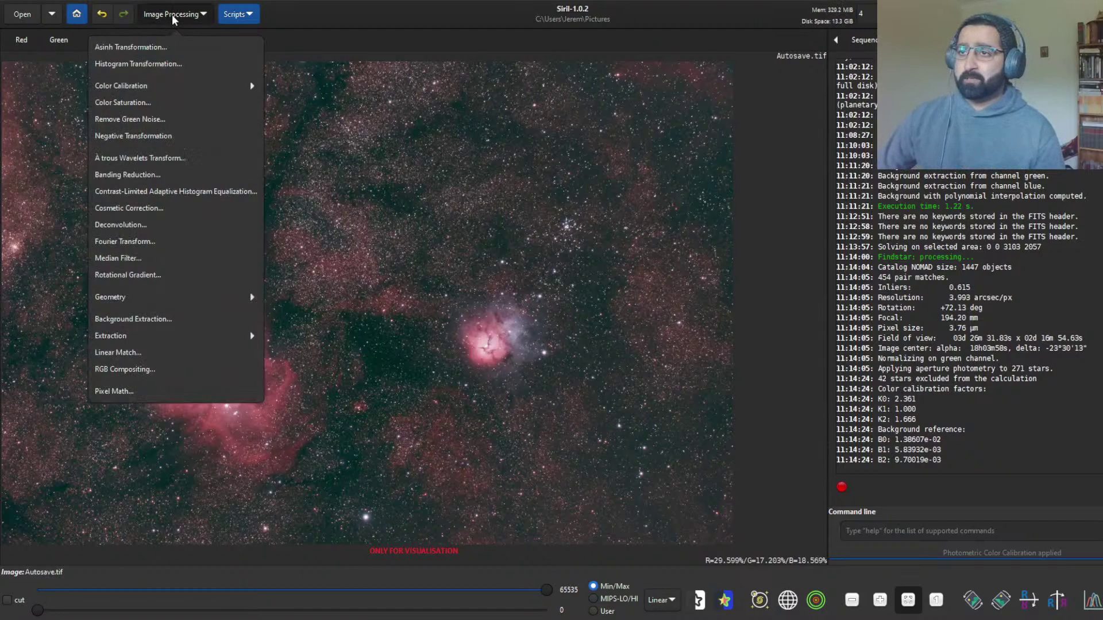
pyautogui.click(172, 17)
pyautogui.click(170, 15)
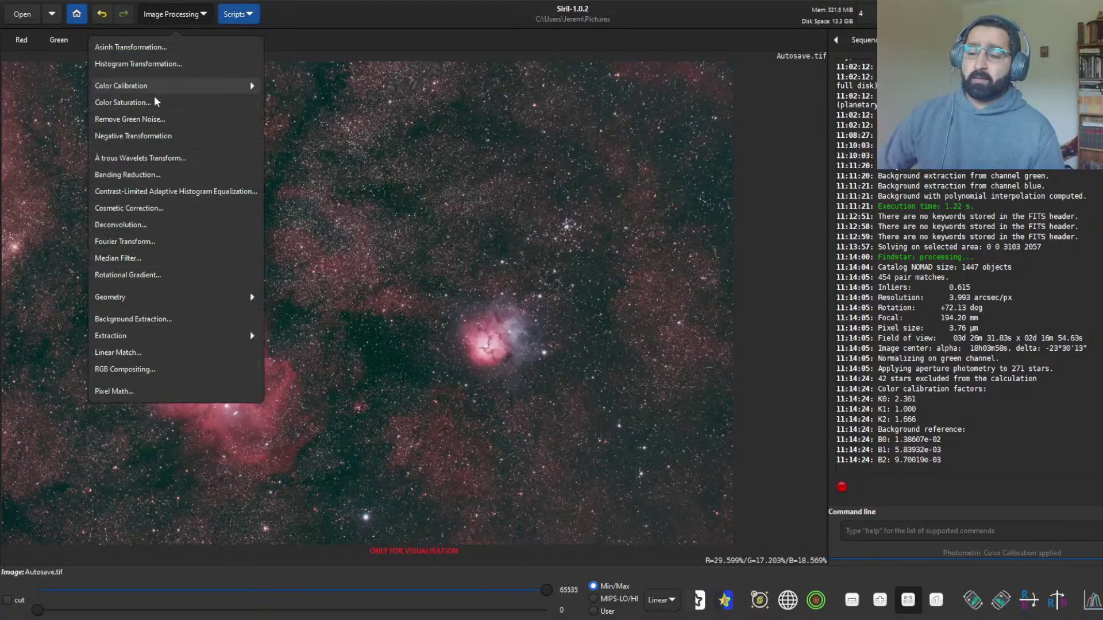
# Start a Color Saturation adjustment on the Global hue and fine-tune the amount to 0.22
pyautogui.click(123, 102)
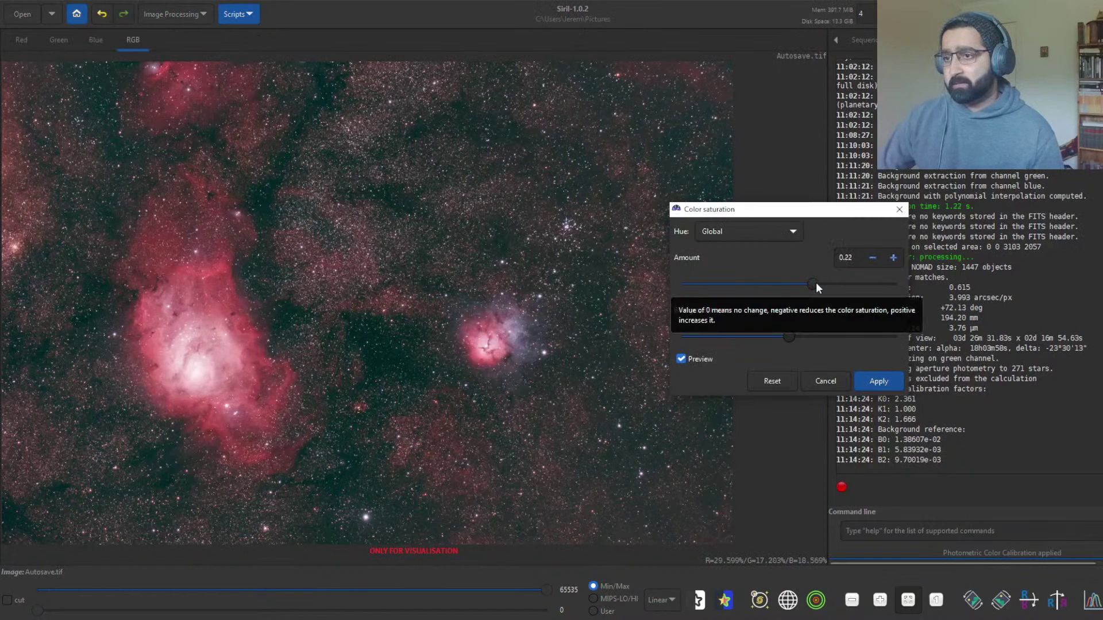
pyautogui.moveTo(814, 285); pyautogui.dragTo(826, 288)
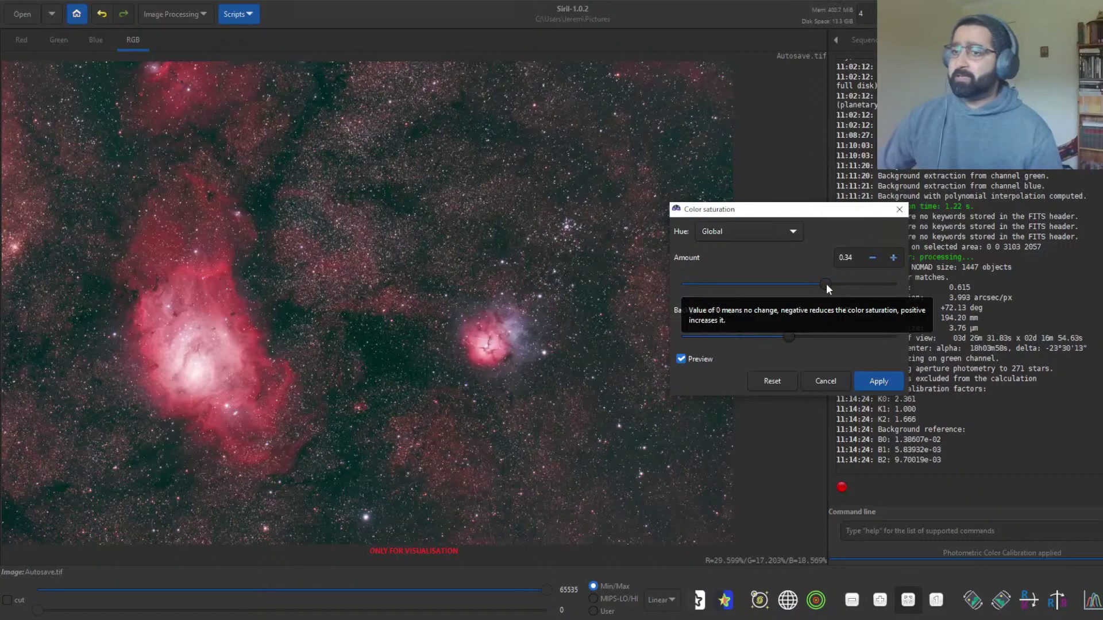
pyautogui.moveTo(831, 282)
pyautogui.mouseDown()
pyautogui.moveTo(844, 284)
pyautogui.moveTo(801, 284)
pyautogui.moveTo(822, 285)
pyautogui.mouseUp()
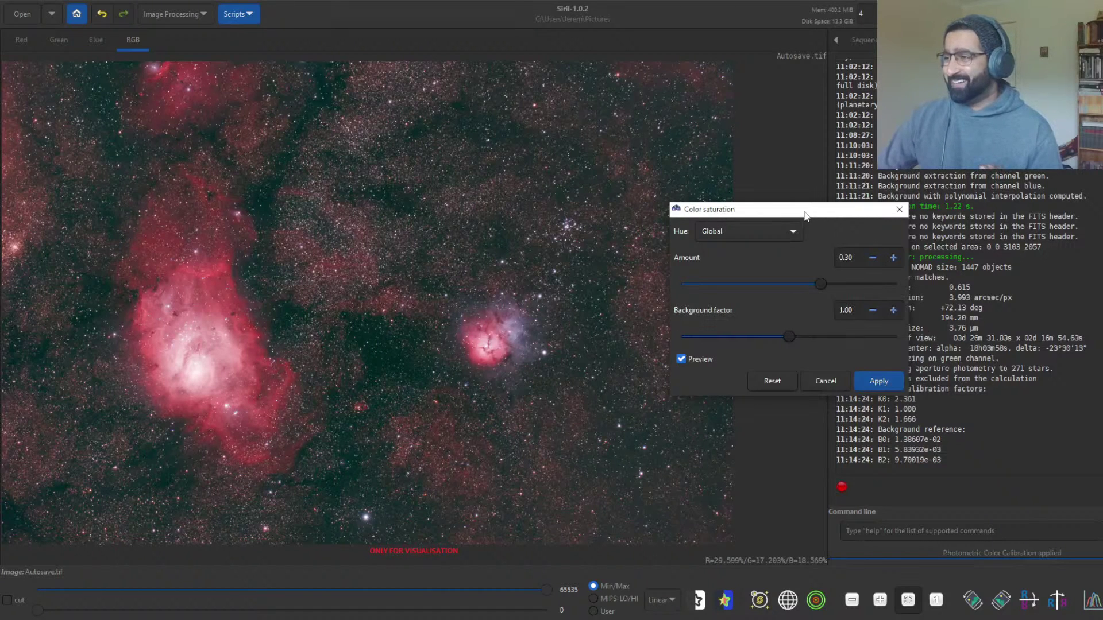
pyautogui.moveTo(805, 214); pyautogui.dragTo(868, 149)
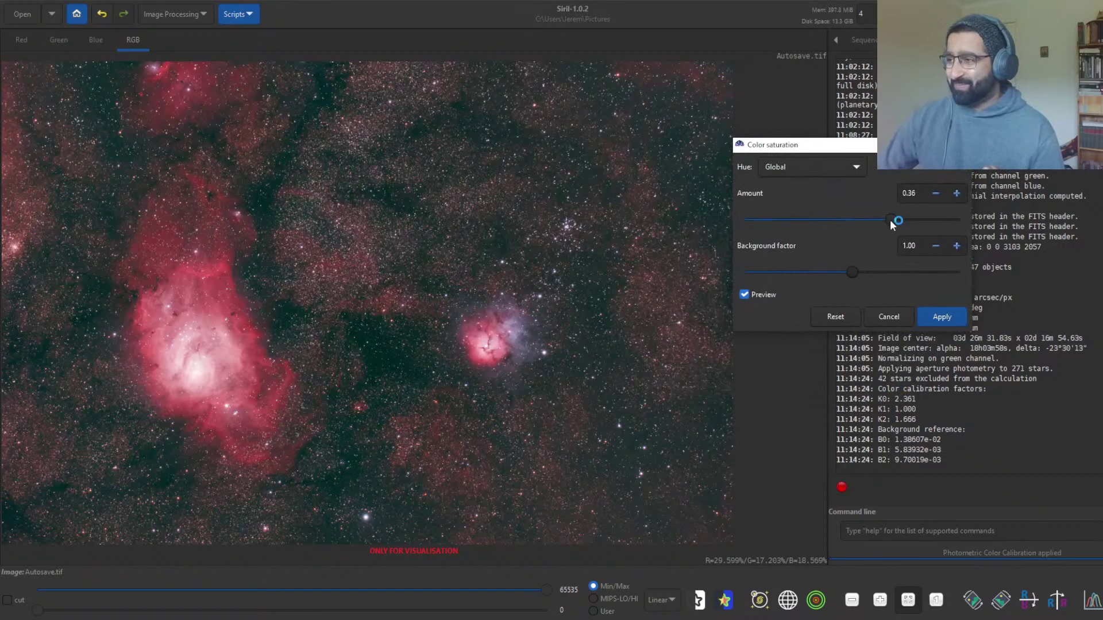
pyautogui.moveTo(891, 220); pyautogui.dragTo(873, 219)
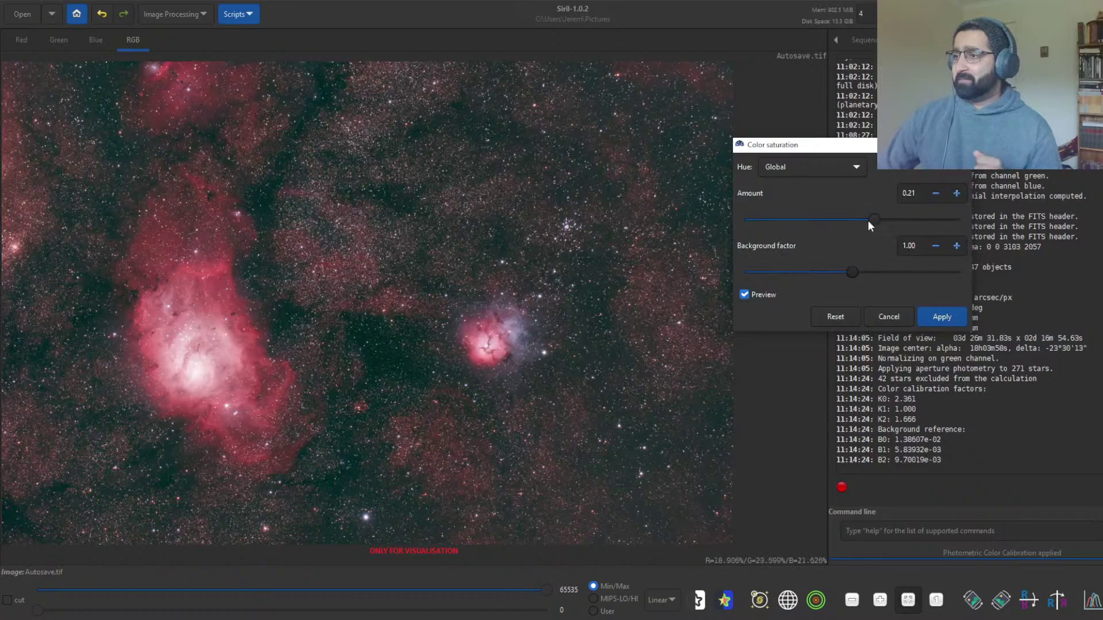
pyautogui.moveTo(856, 218); pyautogui.dragTo(877, 222)
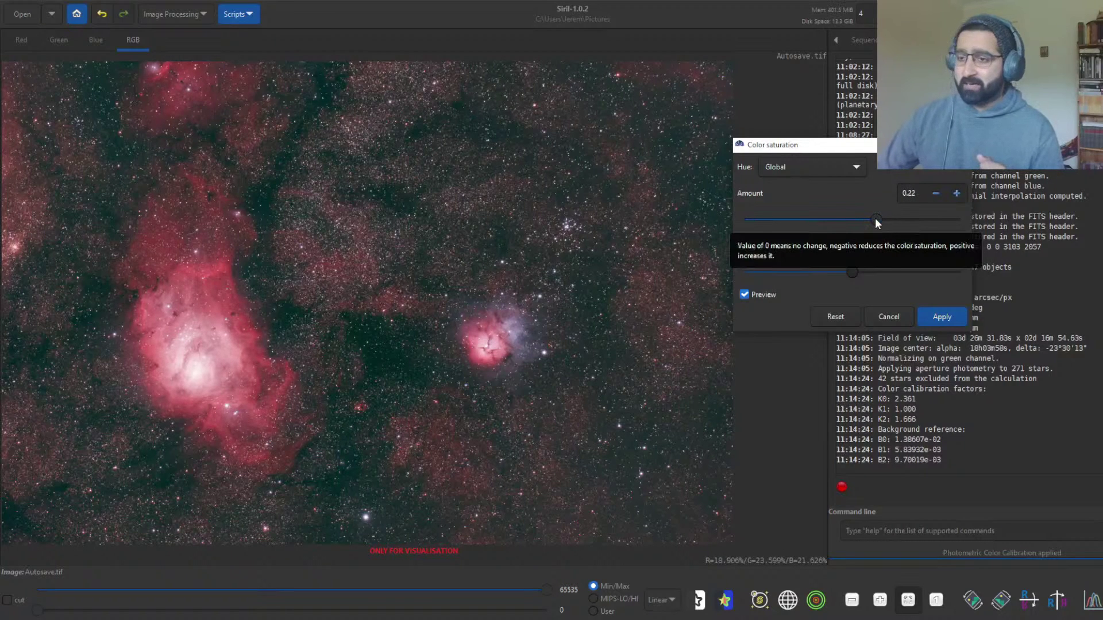
# Compare the image with the saturation preview off and on, and apply the global saturation adjustment
pyautogui.click(942, 318)
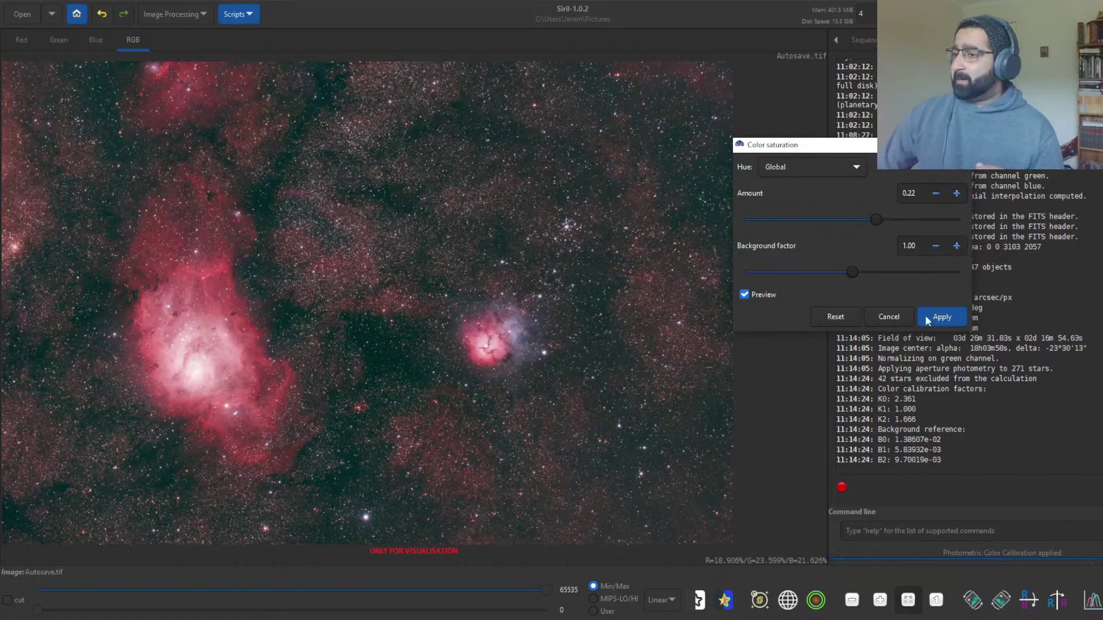
pyautogui.click(744, 294)
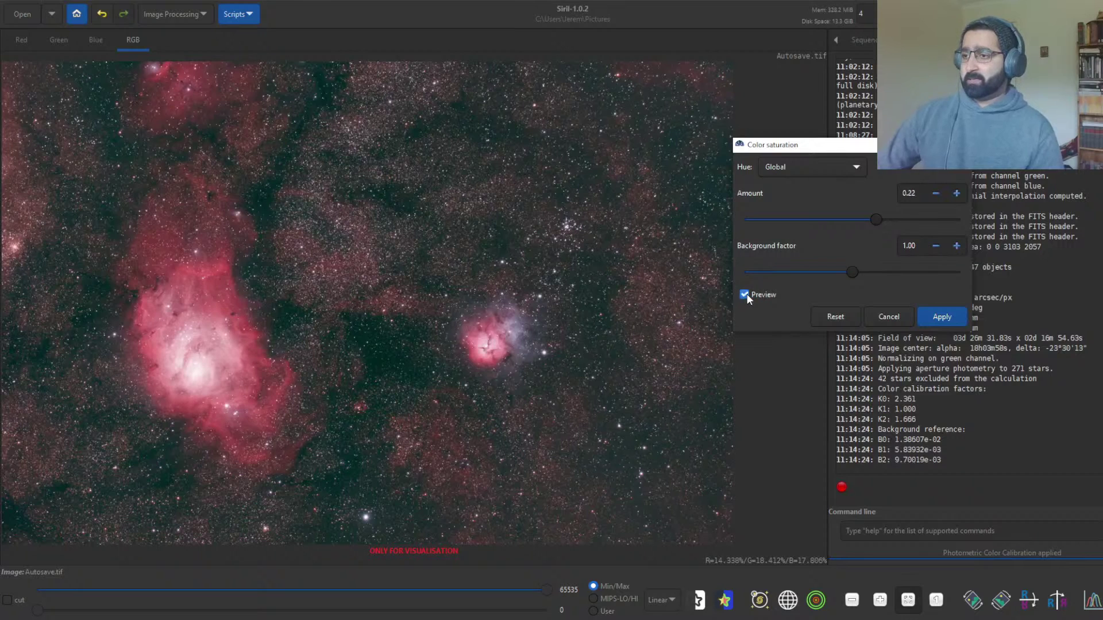
pyautogui.click(746, 294)
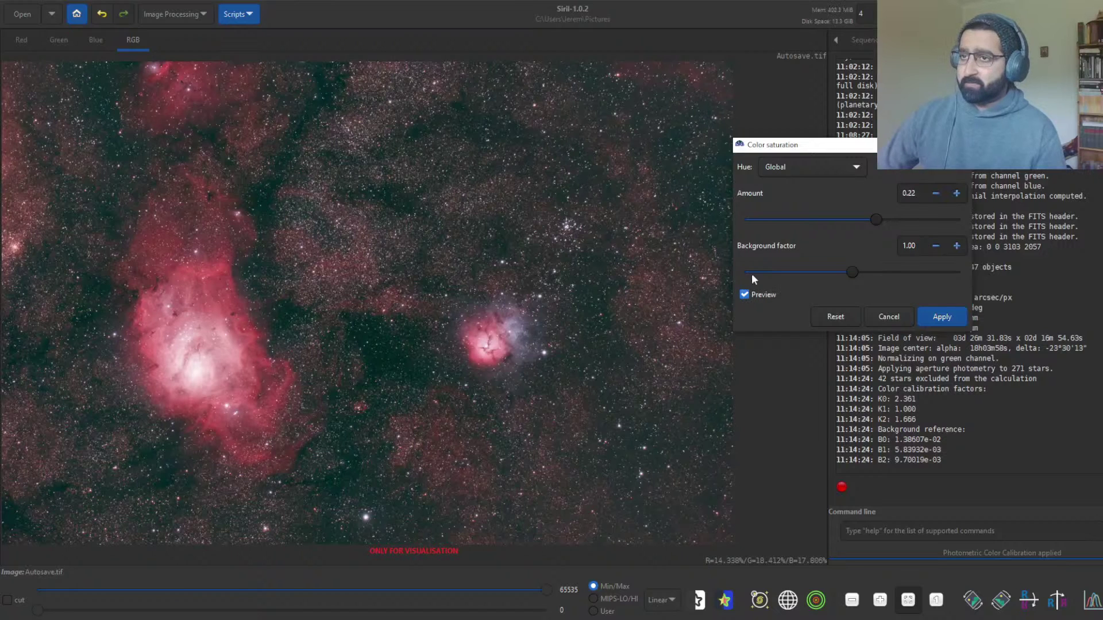
pyautogui.click(941, 316)
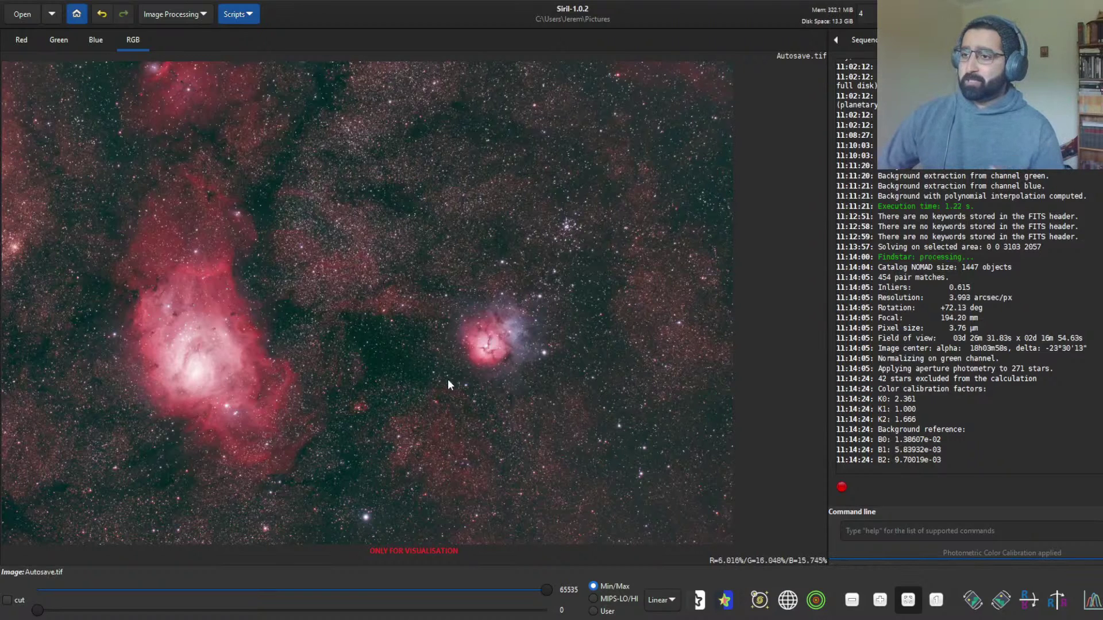
# Try different image orientations with 90-degree clockwise and counter-clockwise rotations, ending back at the original landscape orientation
pyautogui.click(1001, 609)
pyautogui.click(1001, 608)
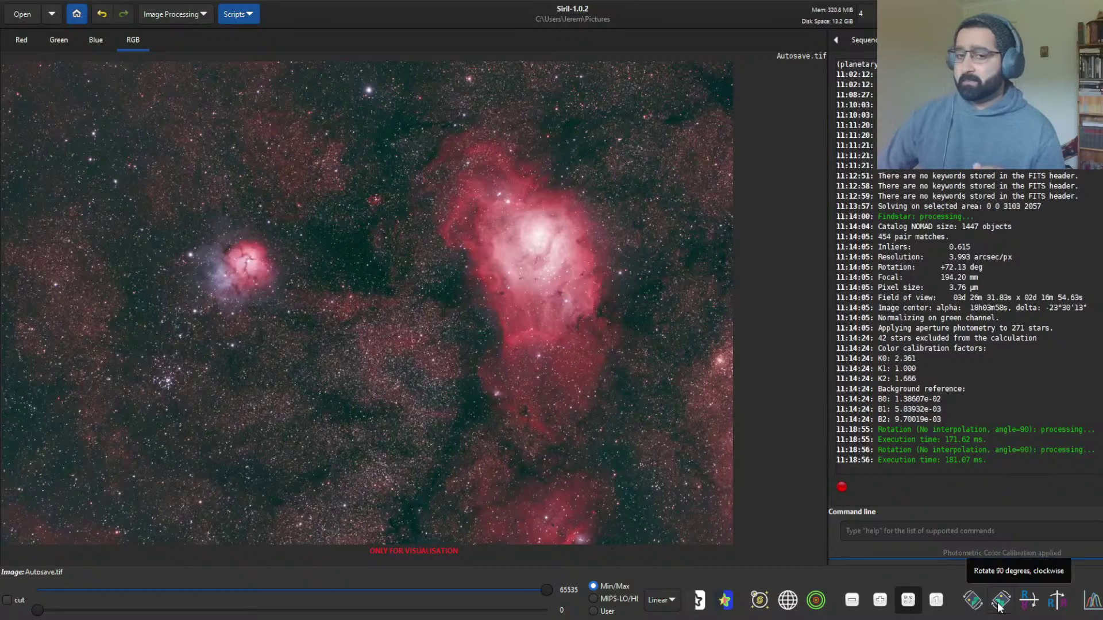
pyautogui.click(1001, 608)
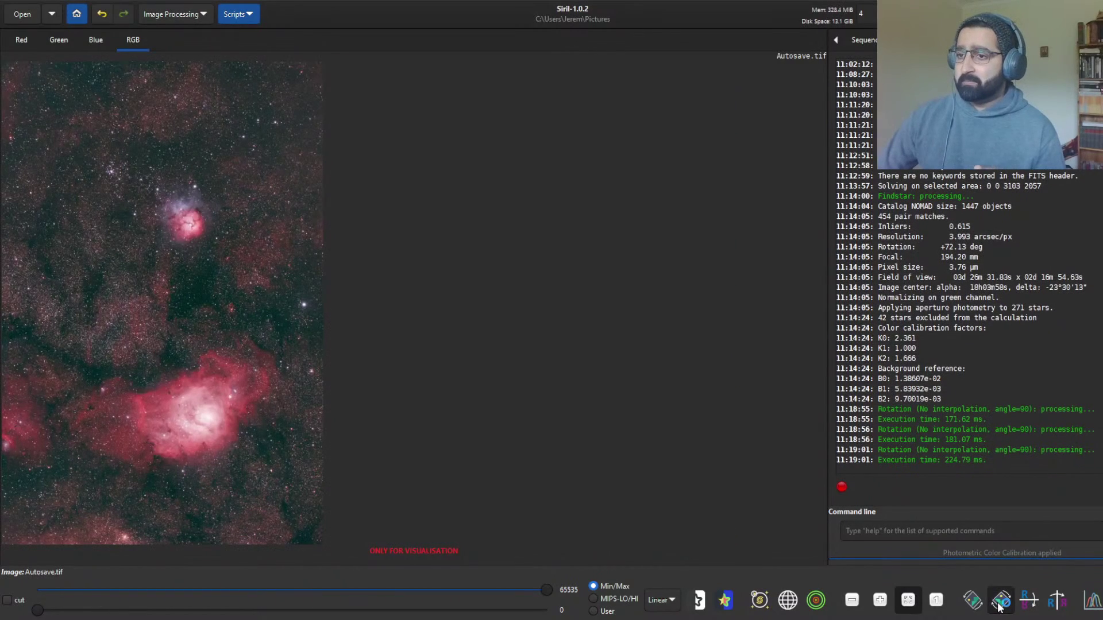
pyautogui.click(1000, 608)
pyautogui.click(978, 603)
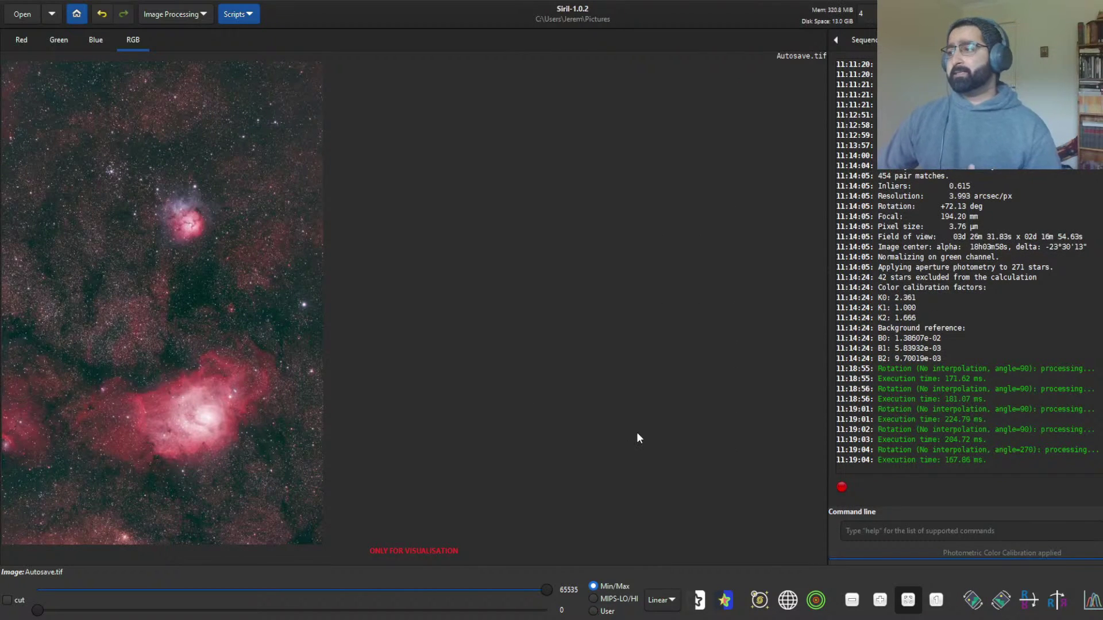
pyautogui.click(1006, 607)
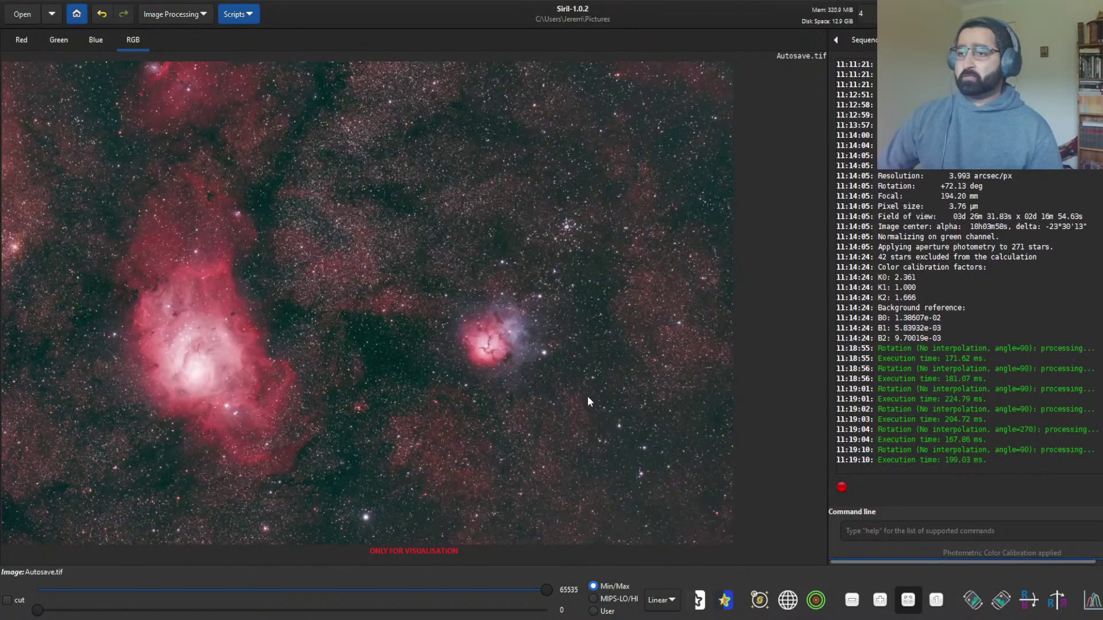